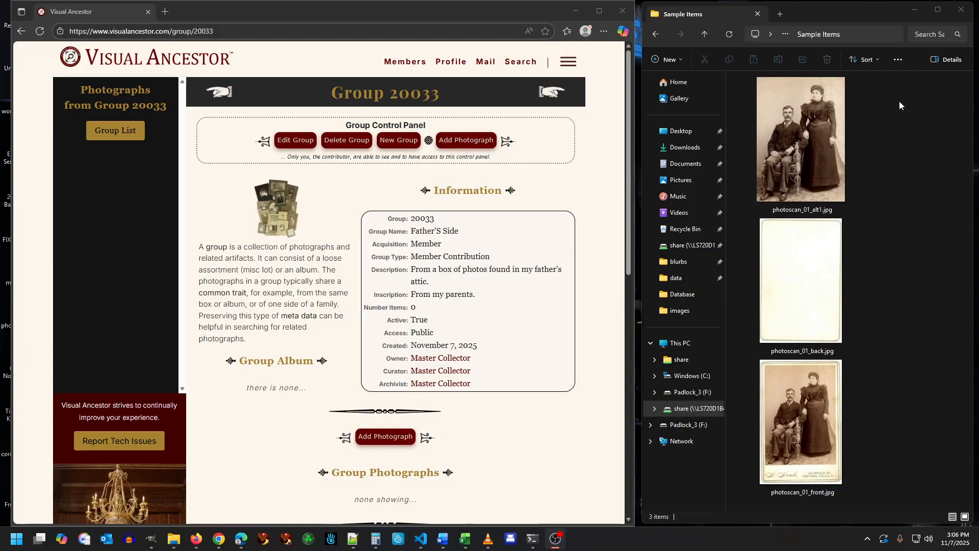
# - Examine the front, back and altered photo scans in the Sample Items folder
pyautogui.click(908, 177)
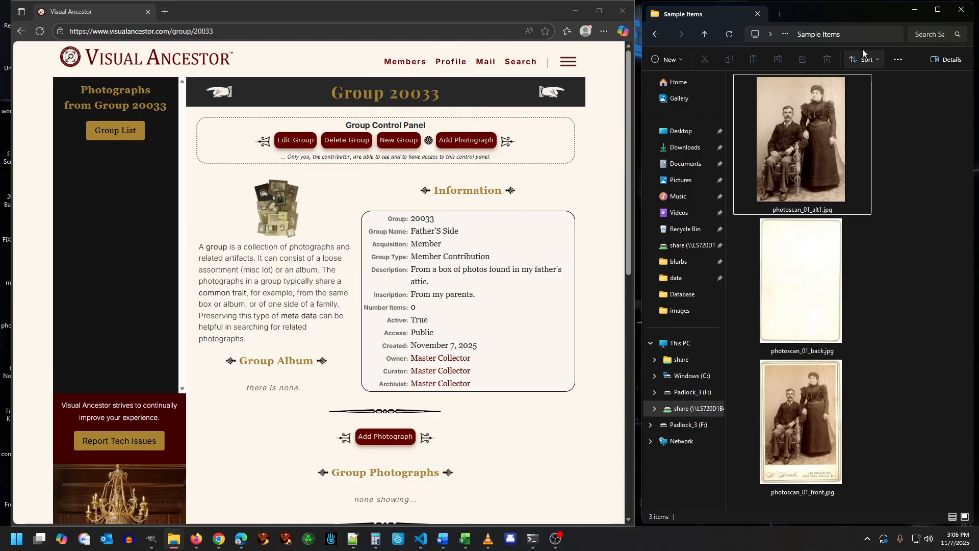
pyautogui.moveTo(834, 13); pyautogui.dragTo(833, 17)
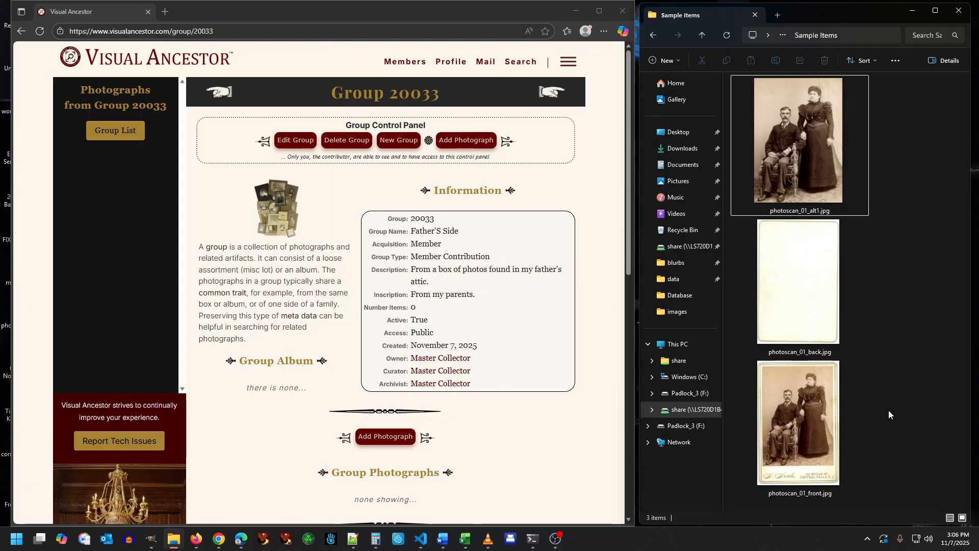
pyautogui.click(853, 452)
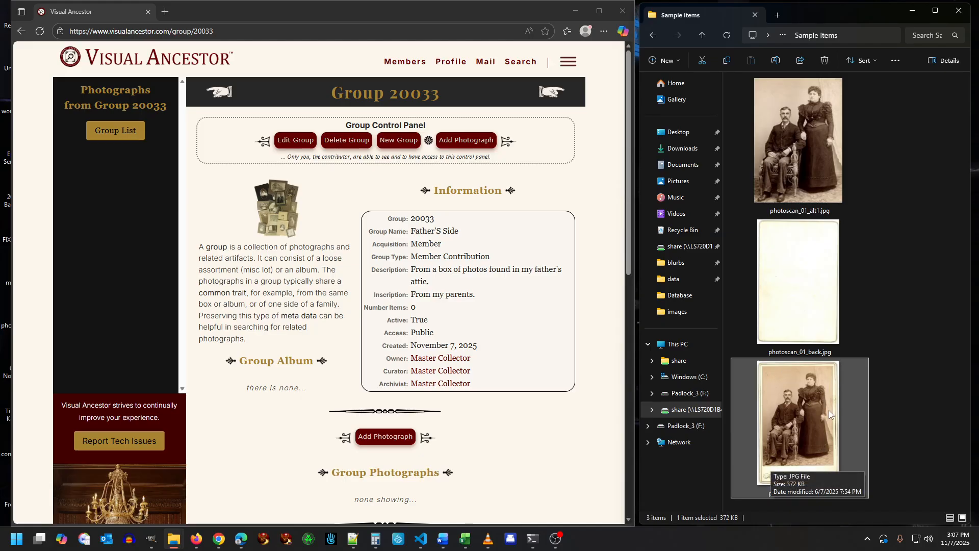
pyautogui.click(793, 289)
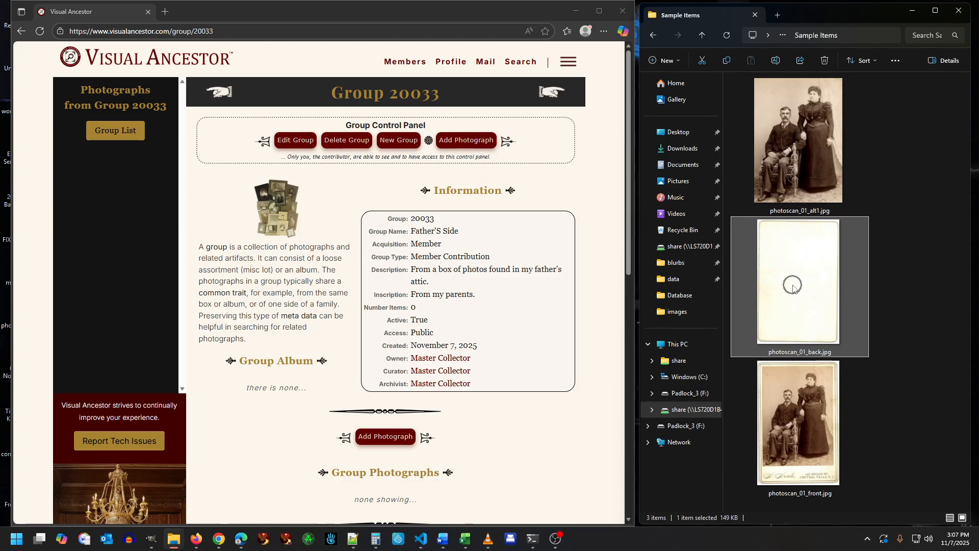
pyautogui.click(798, 180)
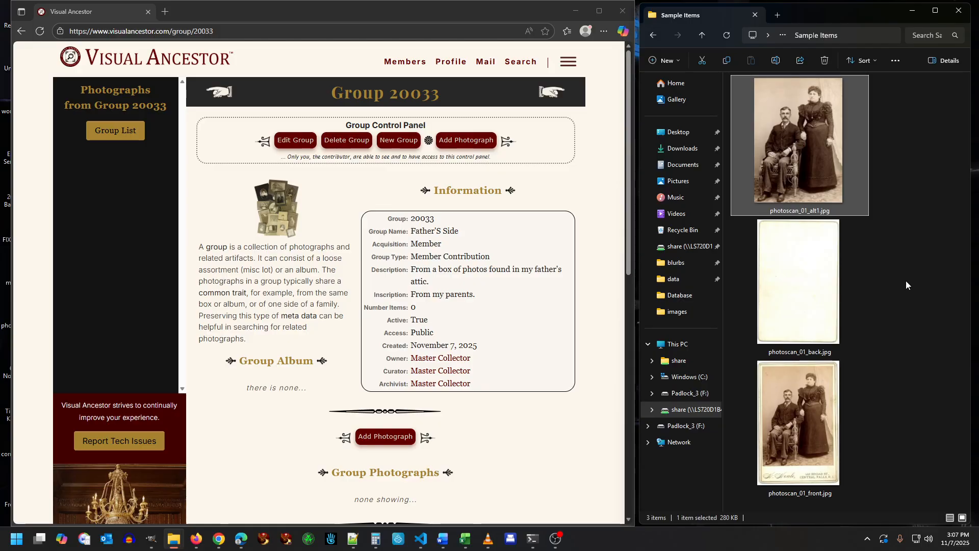
pyautogui.click(839, 467)
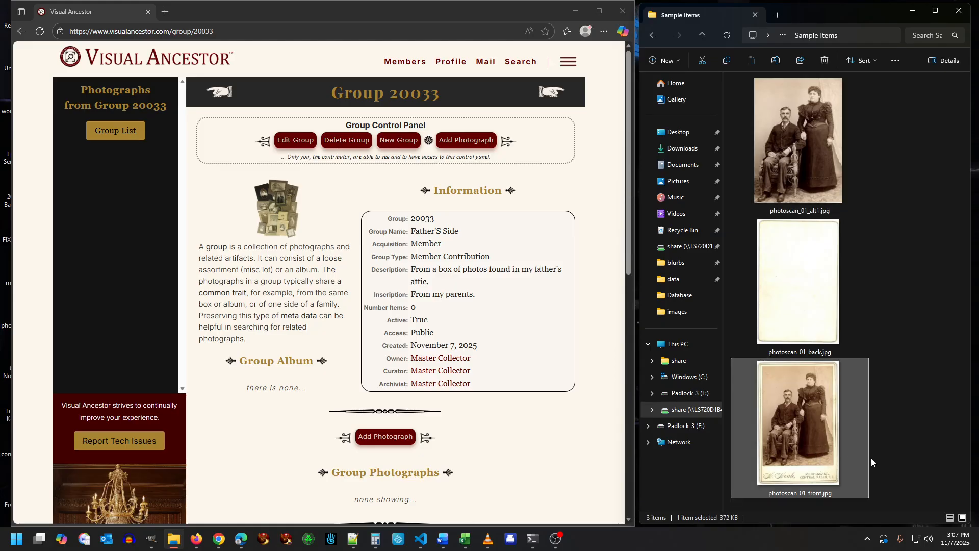
pyautogui.click(796, 294)
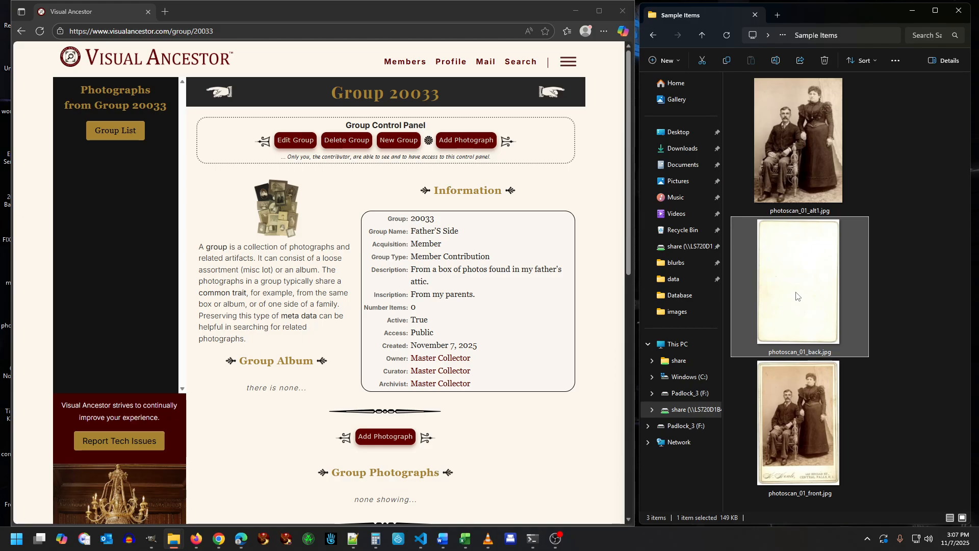
pyautogui.click(823, 149)
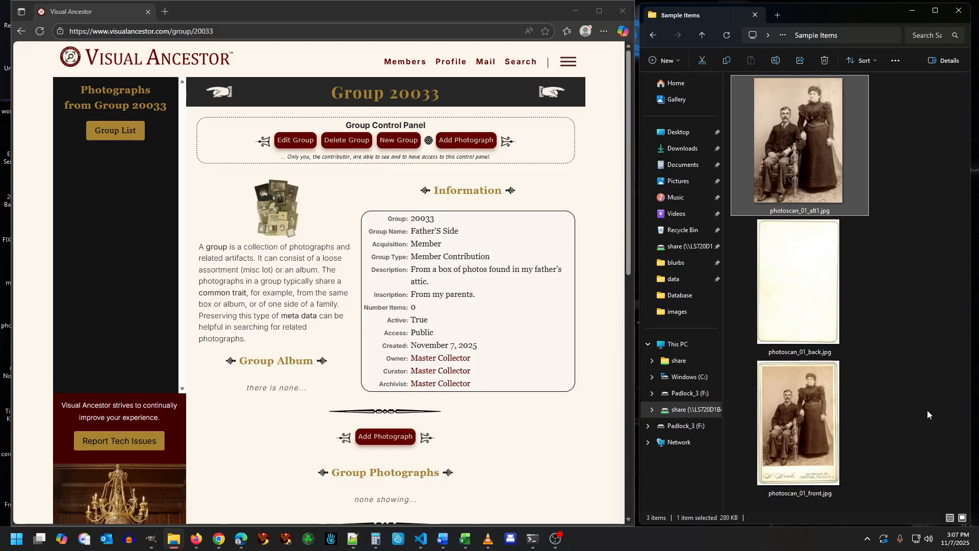
pyautogui.click(793, 422)
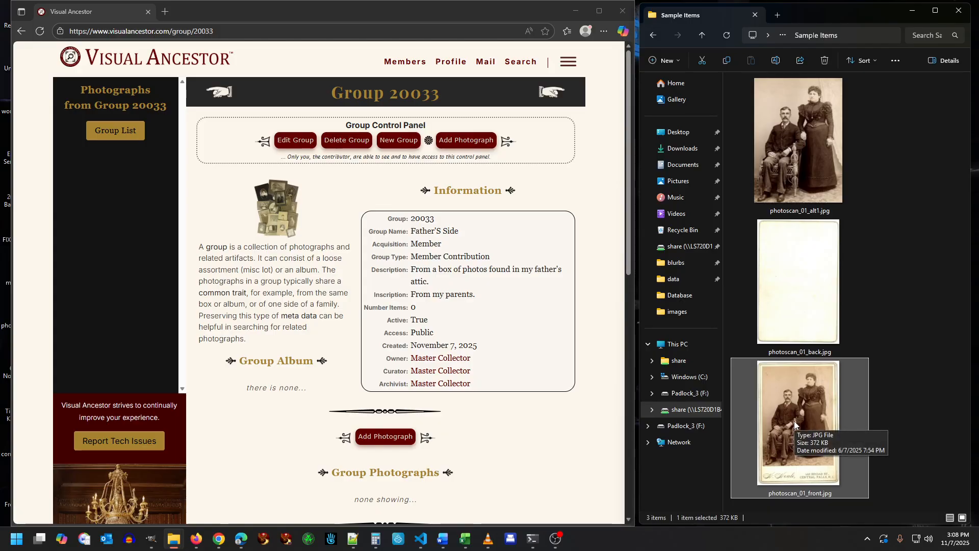
pyautogui.click(810, 329)
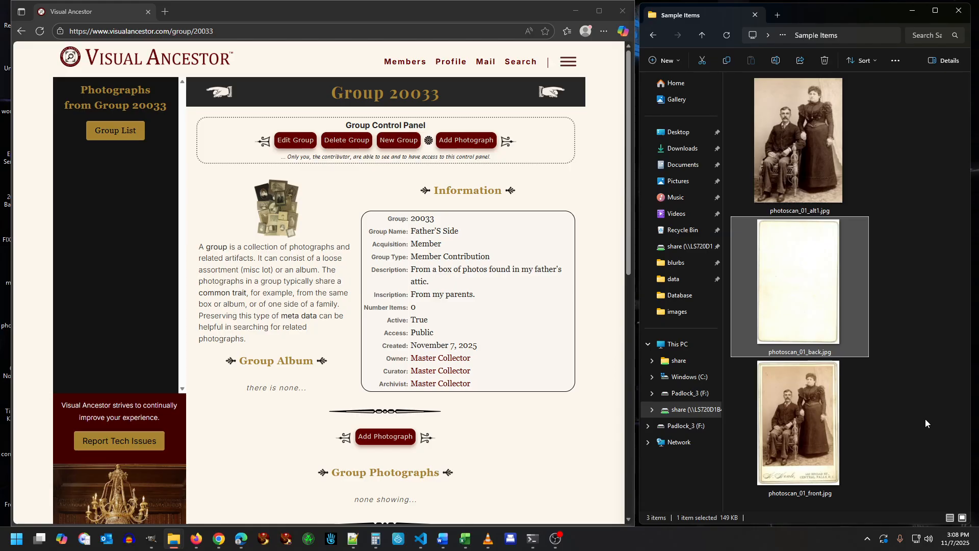
pyautogui.click(800, 170)
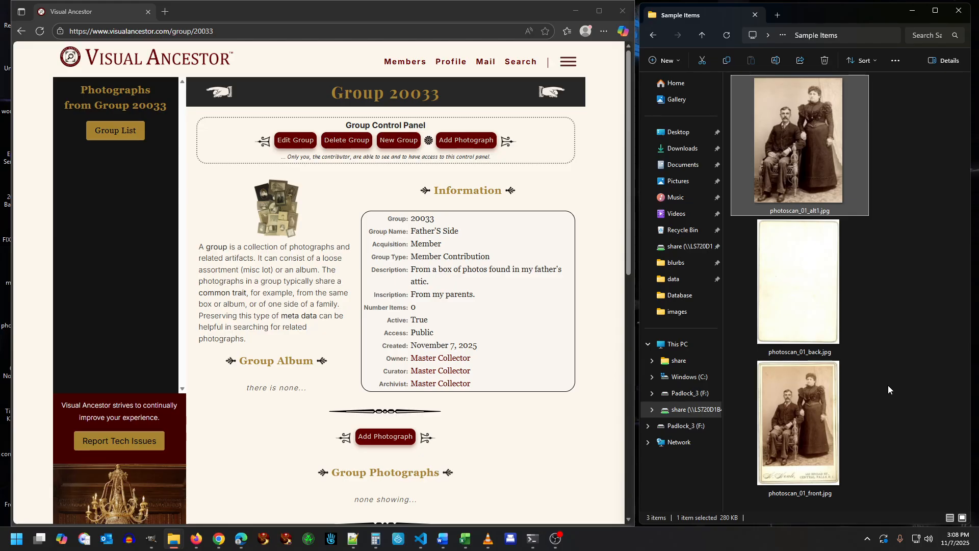
# - Switch to Visual Ancestor in the browser, go to its start page and open the Groups page
pyautogui.click(455, 14)
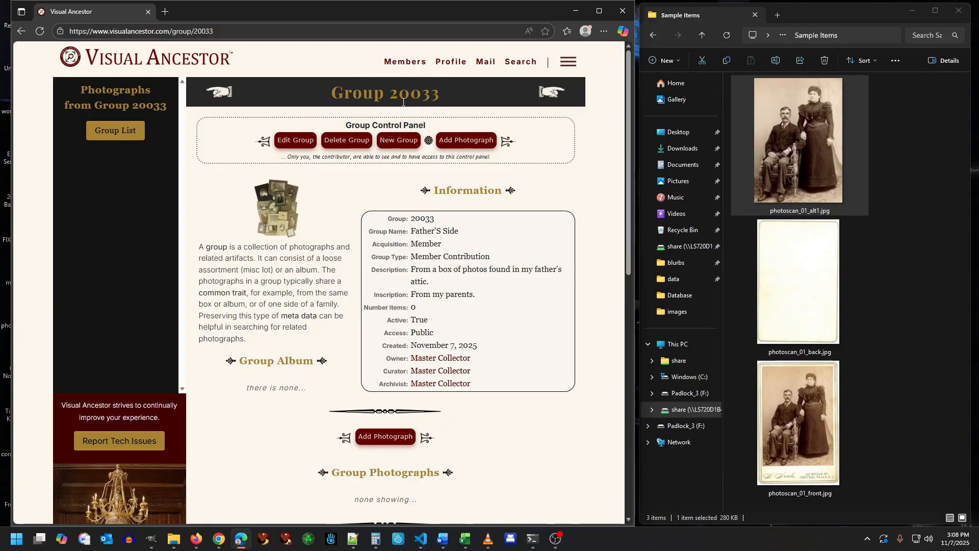
pyautogui.click(191, 59)
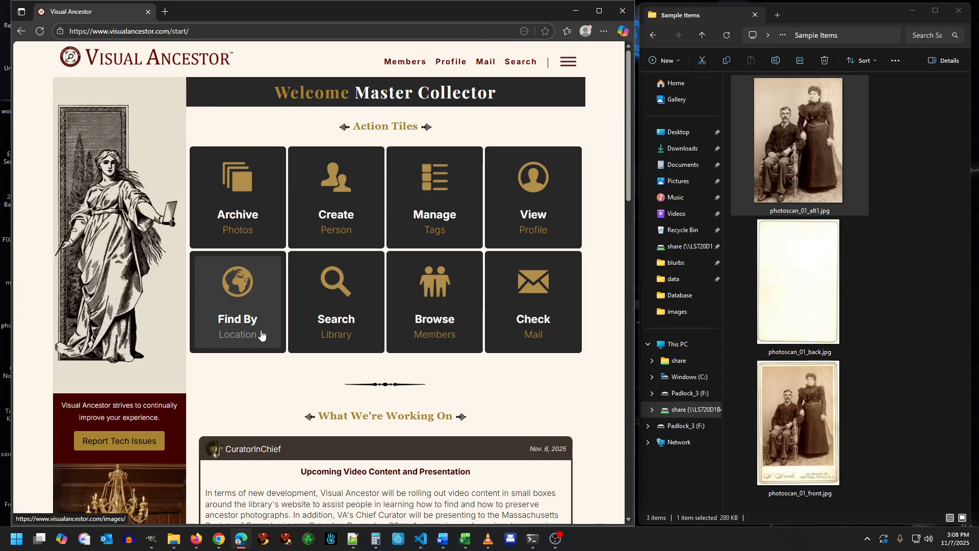
pyautogui.click(569, 67)
pyautogui.press('ctrl')
pyautogui.press('ctrl')
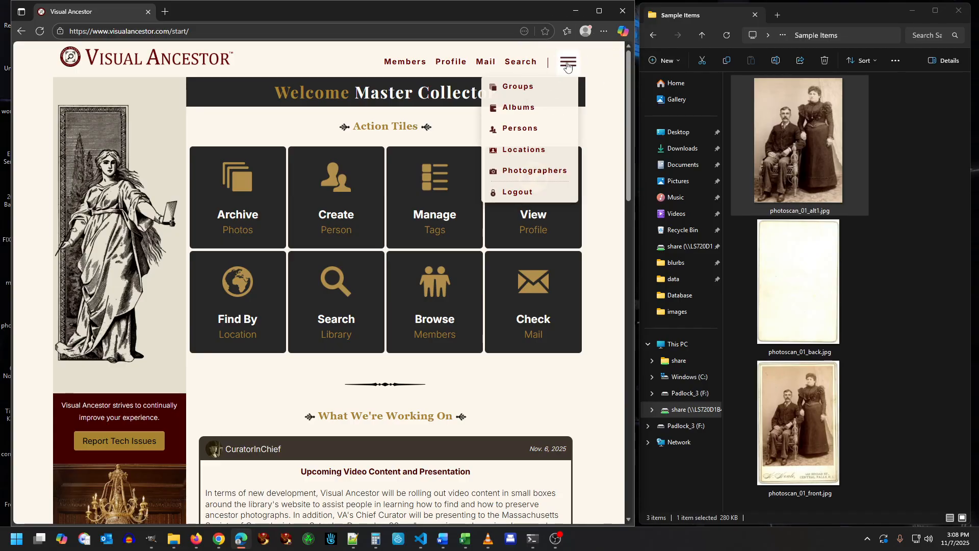
pyautogui.click(520, 95)
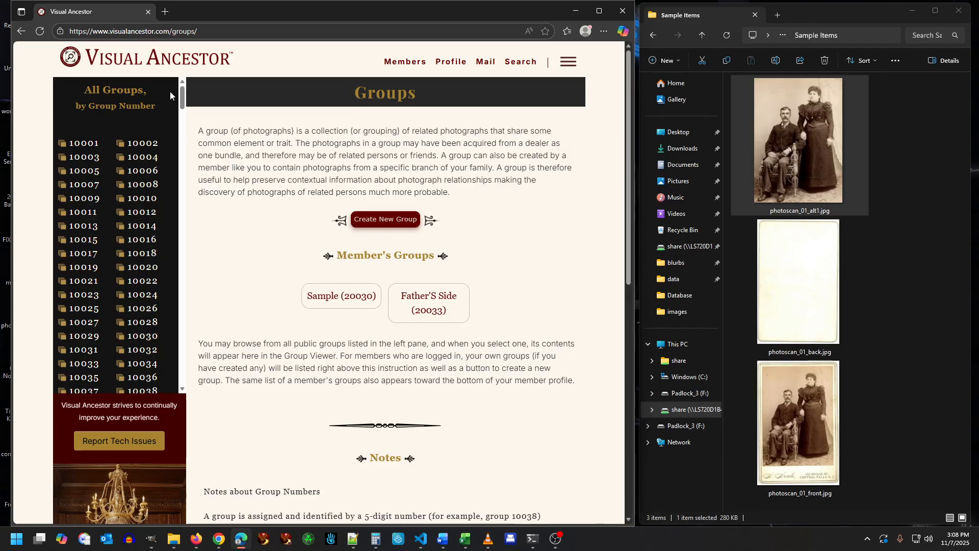
# - Examine the Groups page, including its description, the member's own groups and the list of all groups by number
pyautogui.scroll(-3, 182, 142)
pyautogui.scroll(3, 182, 142)
pyautogui.moveTo(299, 155); pyautogui.dragTo(363, 158)
pyautogui.click(365, 164)
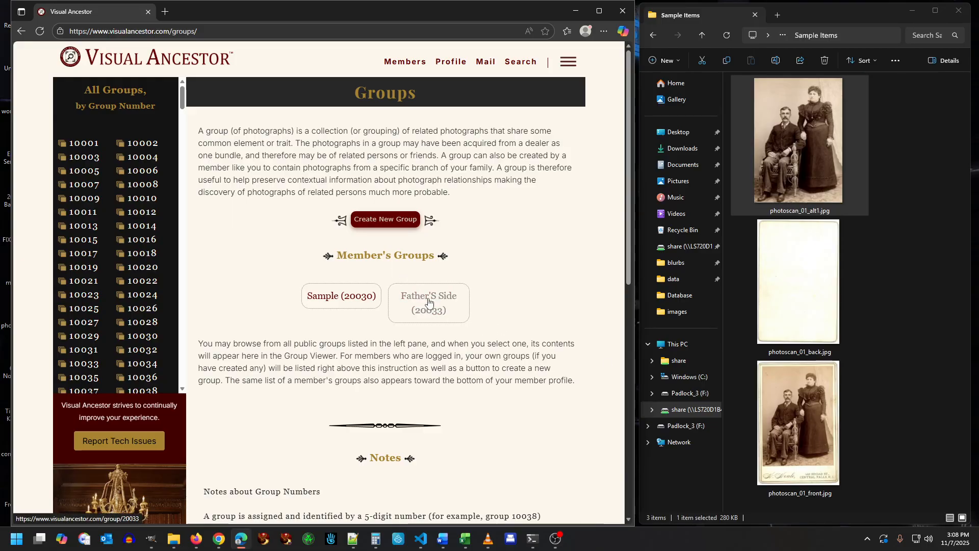
pyautogui.press('ctrl')
pyautogui.press('ctrl')
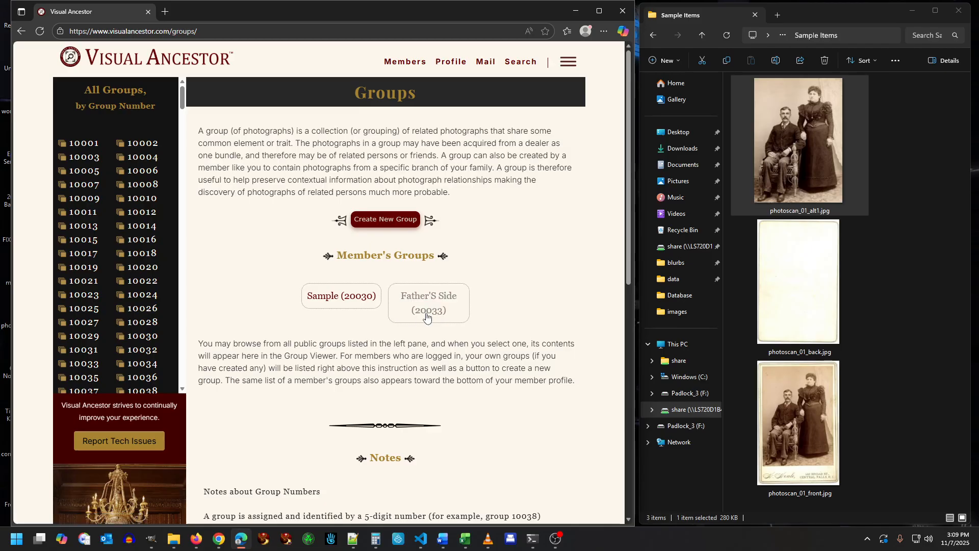
pyautogui.moveTo(181, 113); pyautogui.dragTo(186, 340)
pyautogui.click(93, 297)
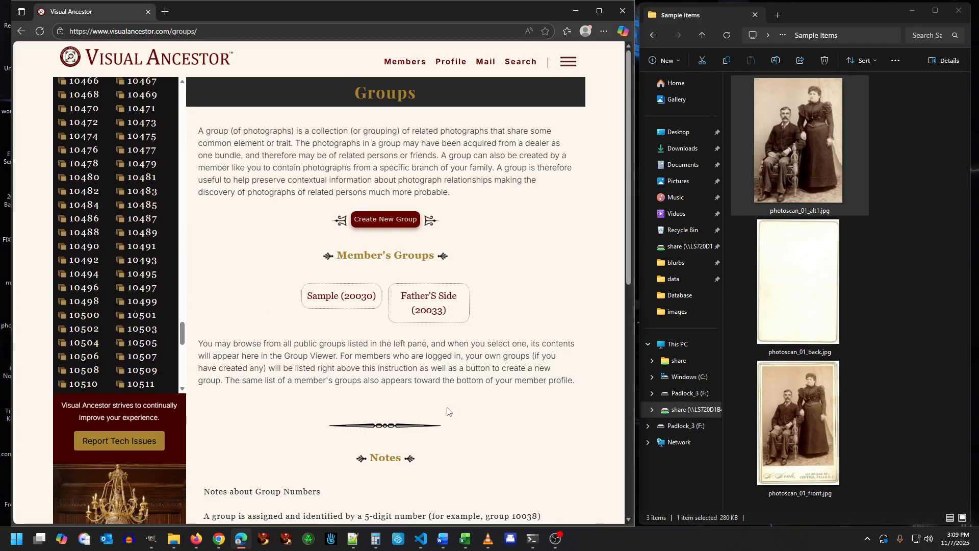
# - Open the member's group Father'S Side (20033)
pyautogui.click(383, 305)
pyautogui.click(424, 303)
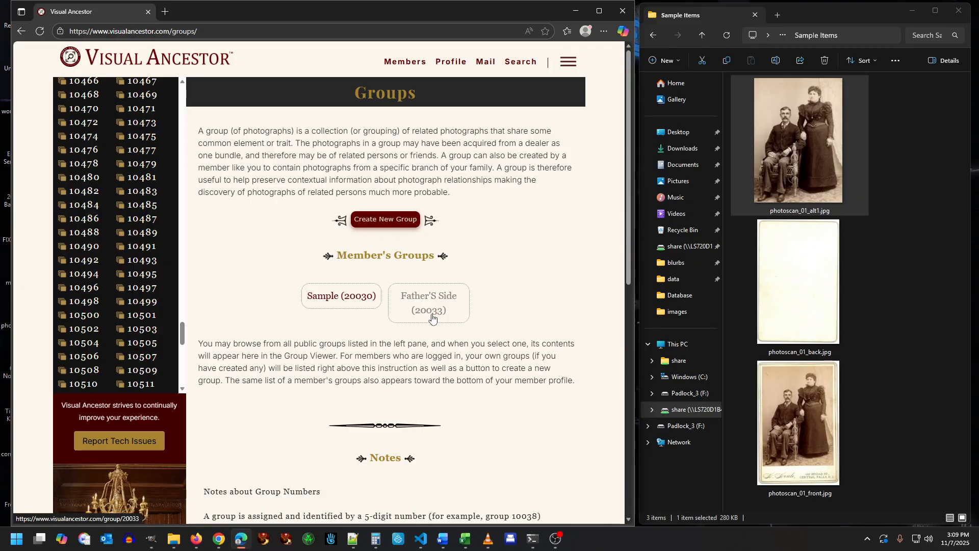
pyautogui.click(433, 317)
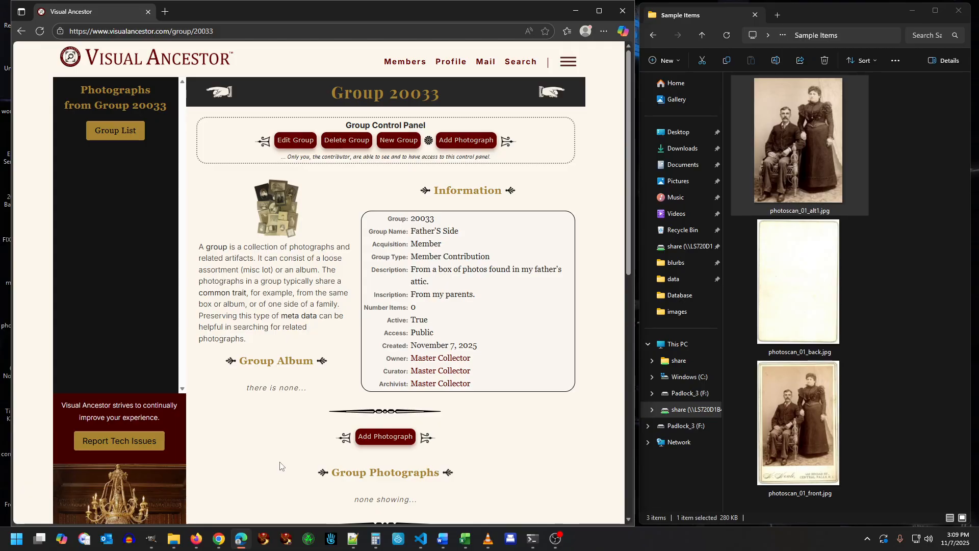
# - Check the group's number of items and start adding a photograph to group 20033
pyautogui.moveTo(364, 307); pyautogui.dragTo(433, 314)
pyautogui.click(434, 314)
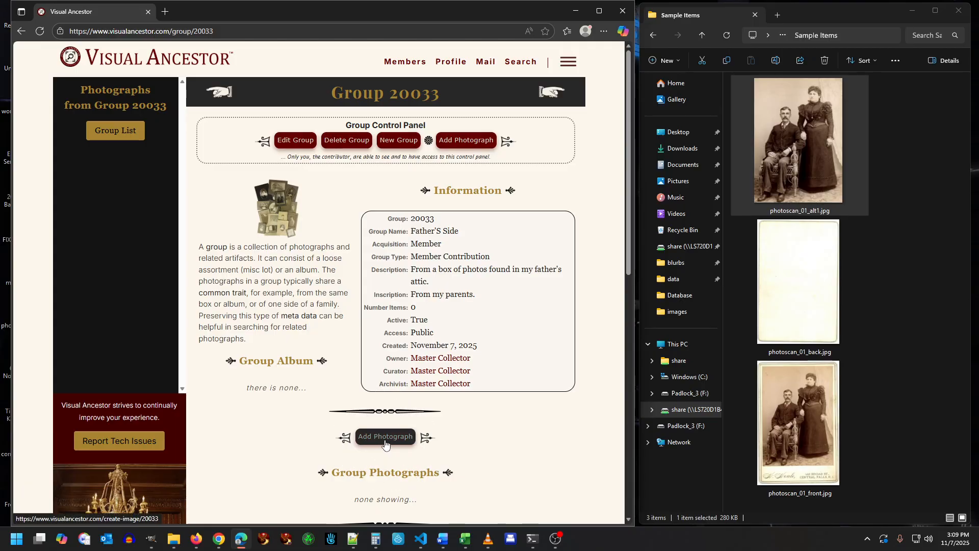
pyautogui.click(472, 146)
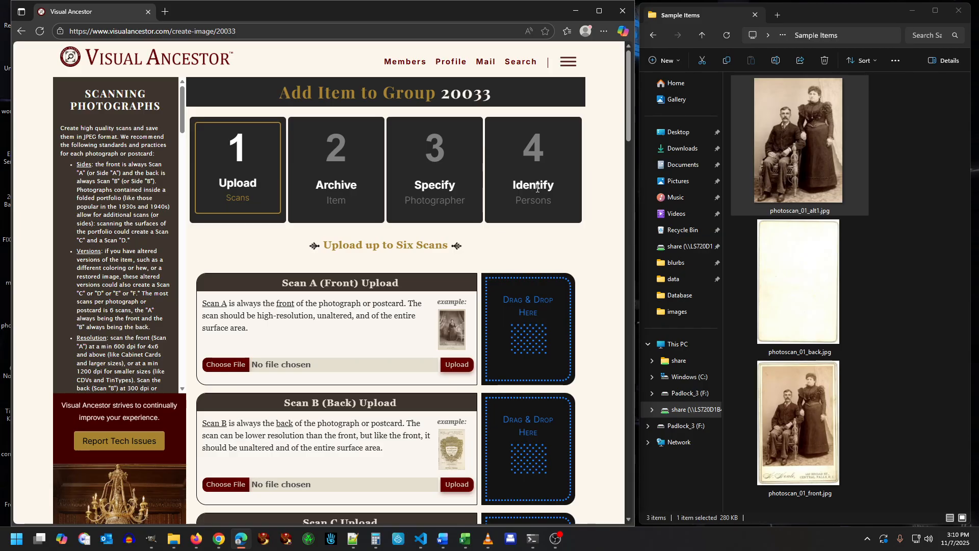
# - Examine the four stages of adding an item and the file and drop areas for Scan A, Scan B and Scan C
pyautogui.click(344, 180)
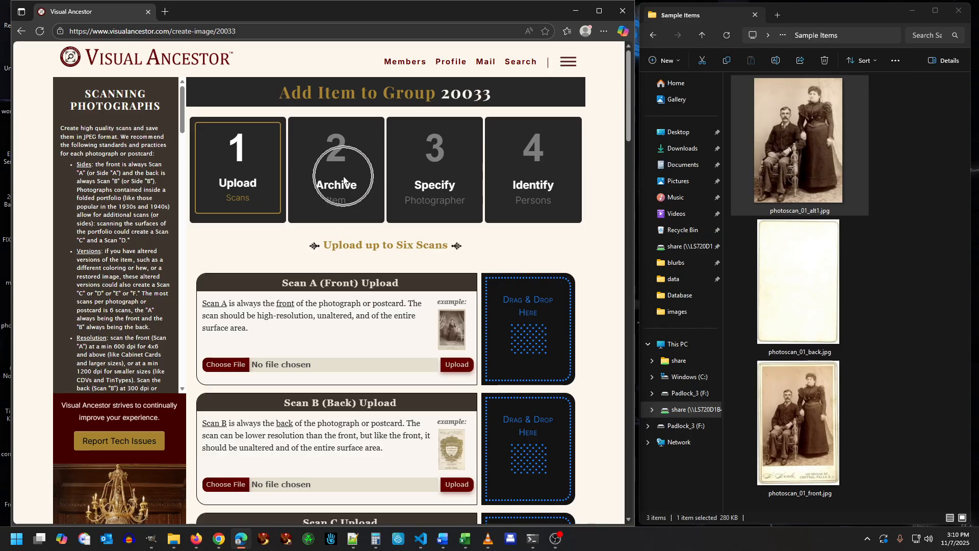
pyautogui.press('ctrl')
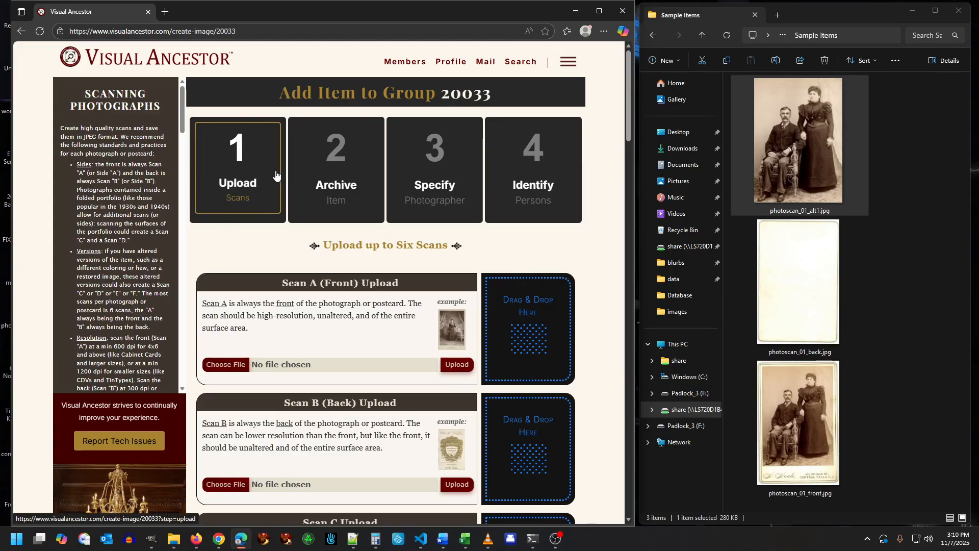
pyautogui.press('ctrl')
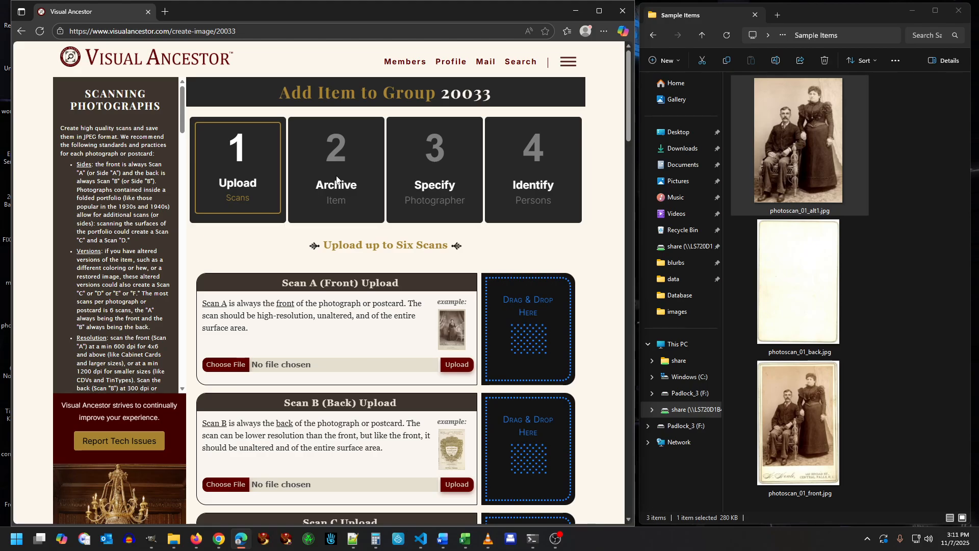
pyautogui.press('ctrl')
pyautogui.click(243, 205)
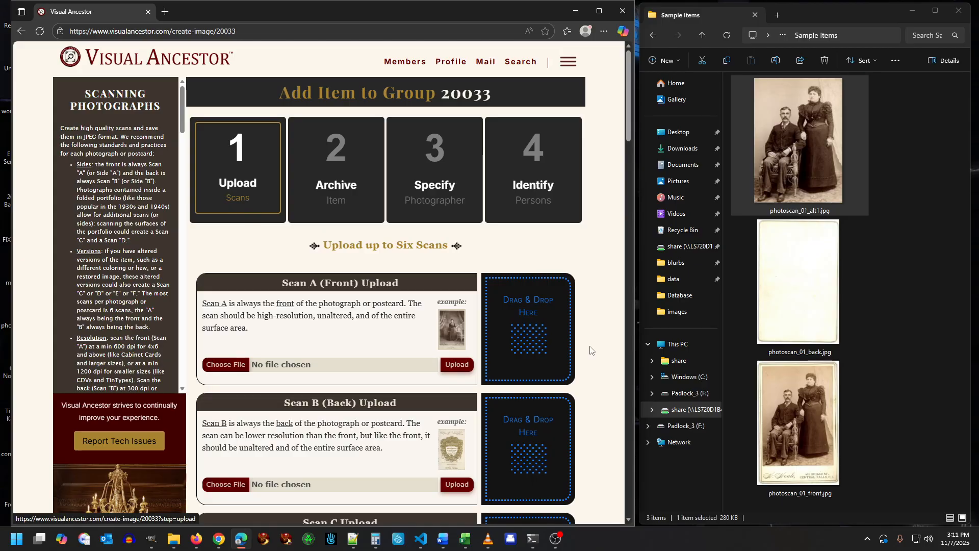
pyautogui.scroll(-2, 523, 417)
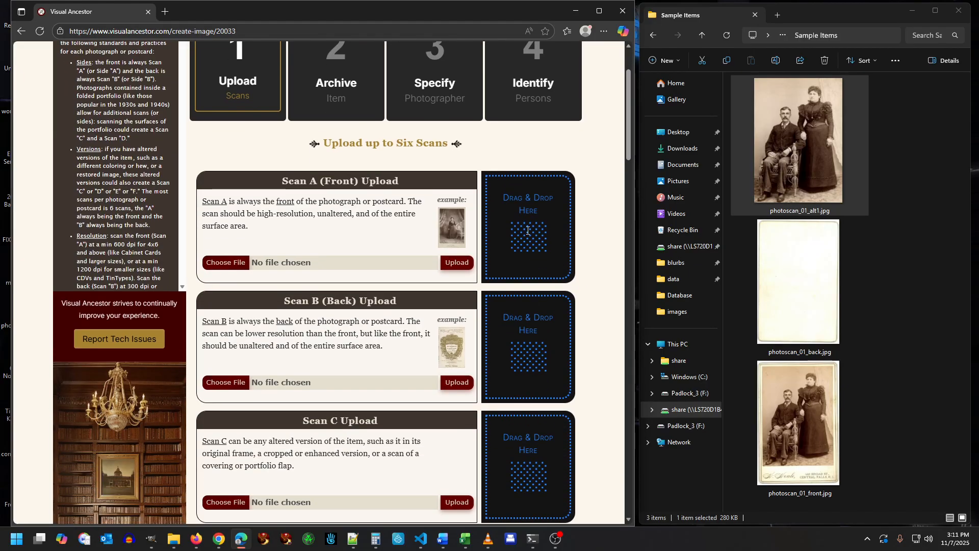
pyautogui.scroll(2, 525, 337)
pyautogui.click(525, 337)
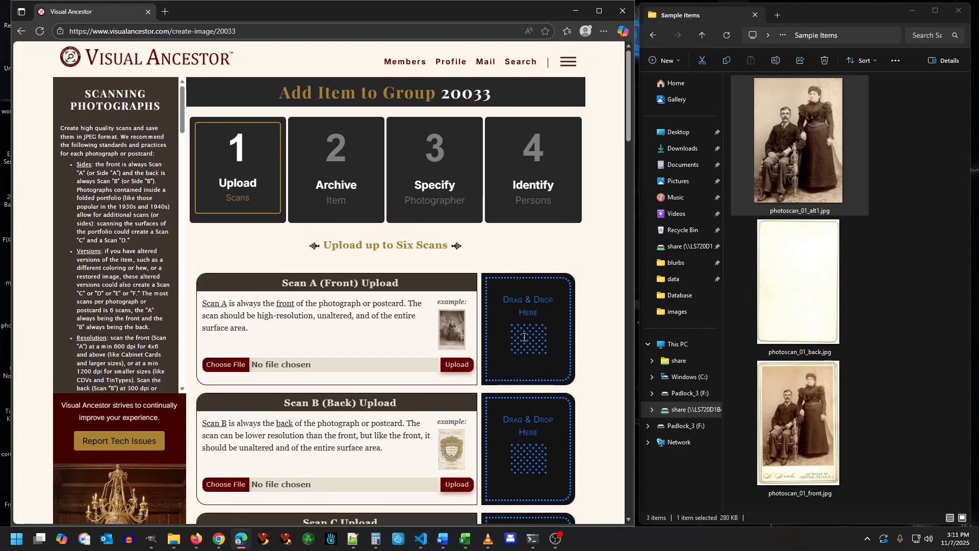
pyautogui.scroll(-2, 528, 357)
pyautogui.scroll(2, 528, 356)
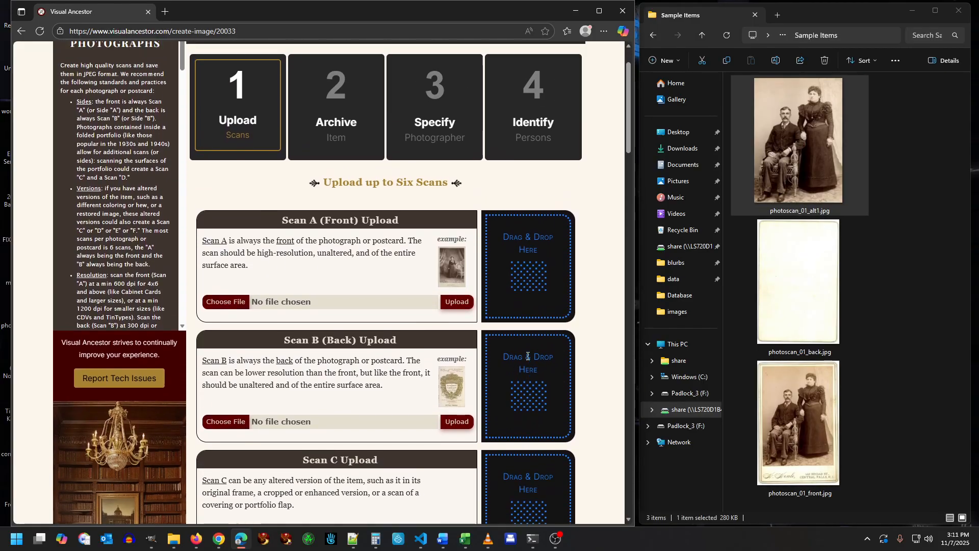
pyautogui.click(293, 486)
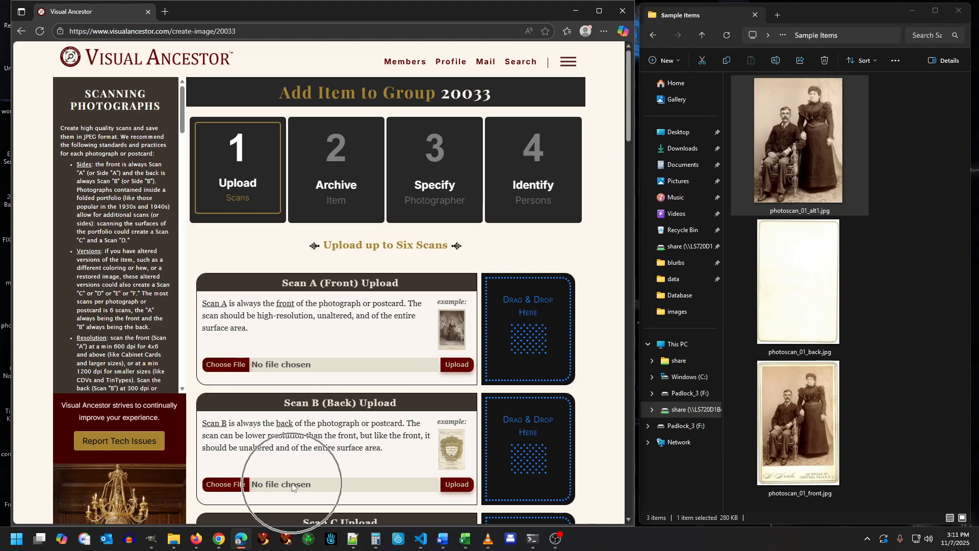
pyautogui.click(297, 363)
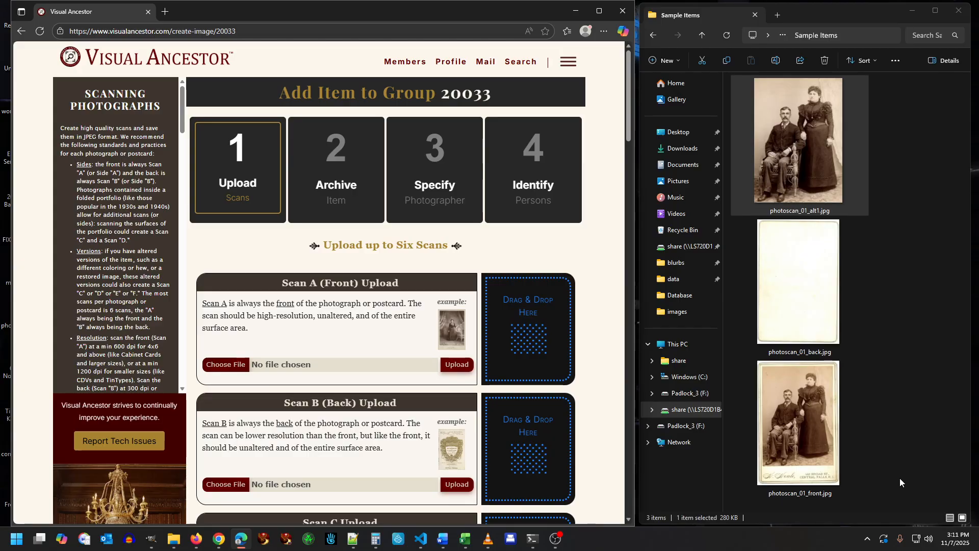
# - Return to the Sample Items folder and review the three scans available for upload, ending with photoscan_01_alt1.jpg selected
pyautogui.moveTo(848, 16); pyautogui.dragTo(847, 14)
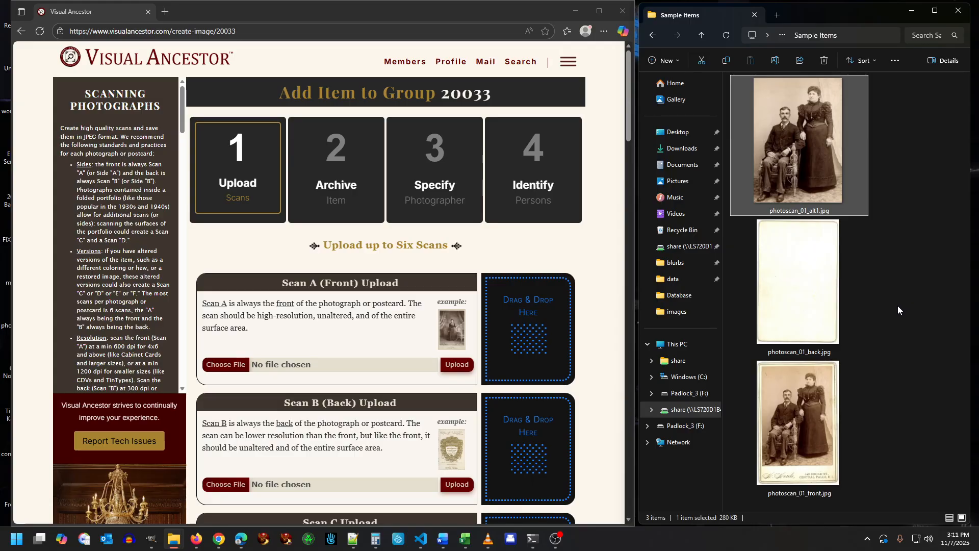
pyautogui.moveTo(889, 452); pyautogui.dragTo(733, 141)
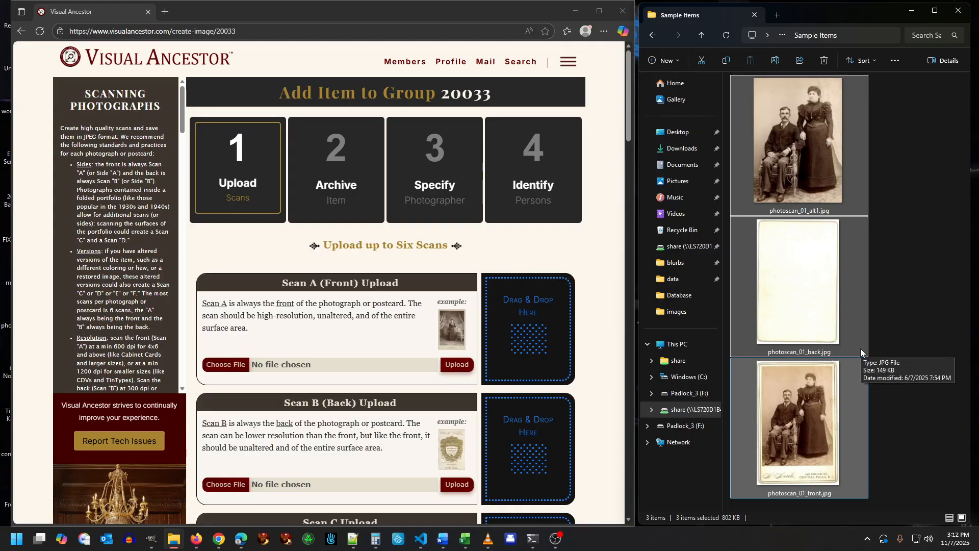
pyautogui.click(819, 306)
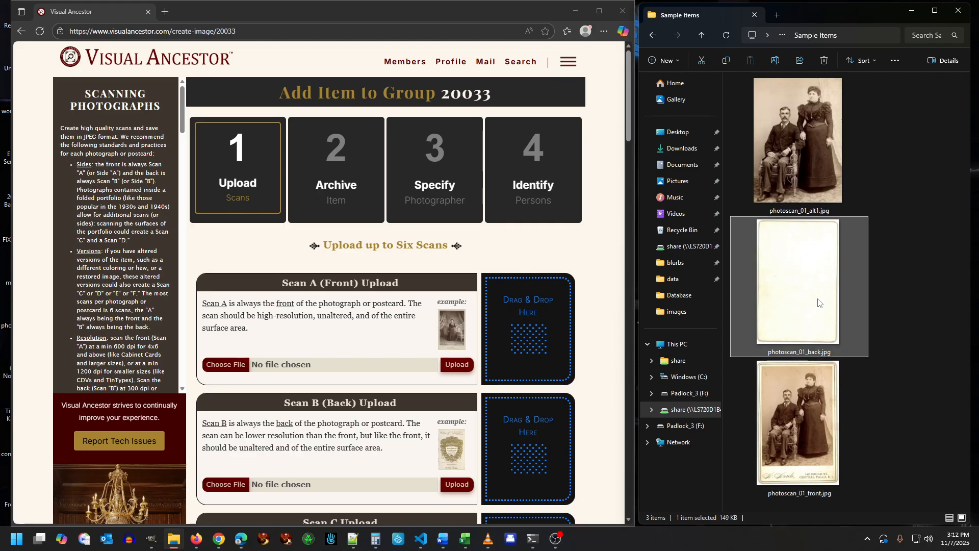
pyautogui.press('Up')
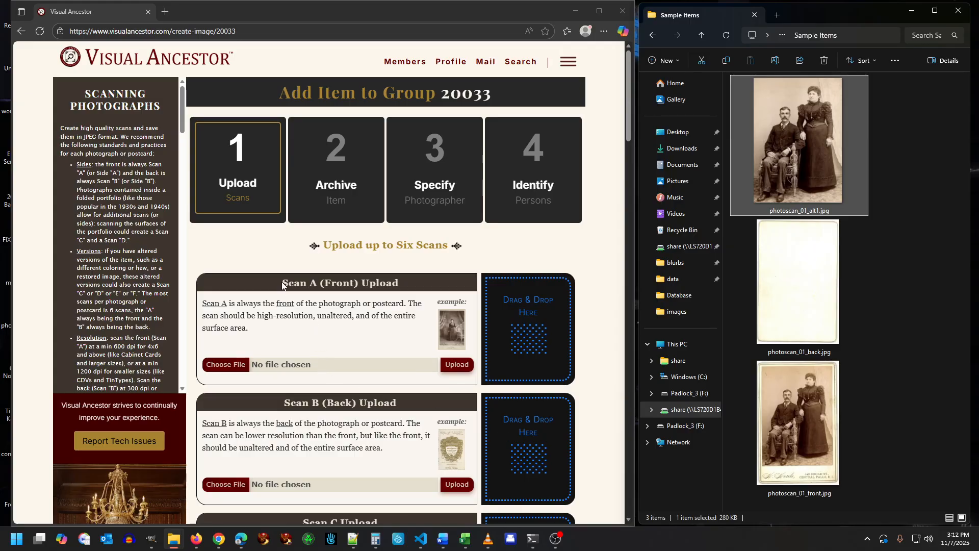
# - Review the upload sections for Scan A (Front), Scan B (Back) and Scan C and what each scan should contain
pyautogui.moveTo(283, 288); pyautogui.dragTo(414, 288)
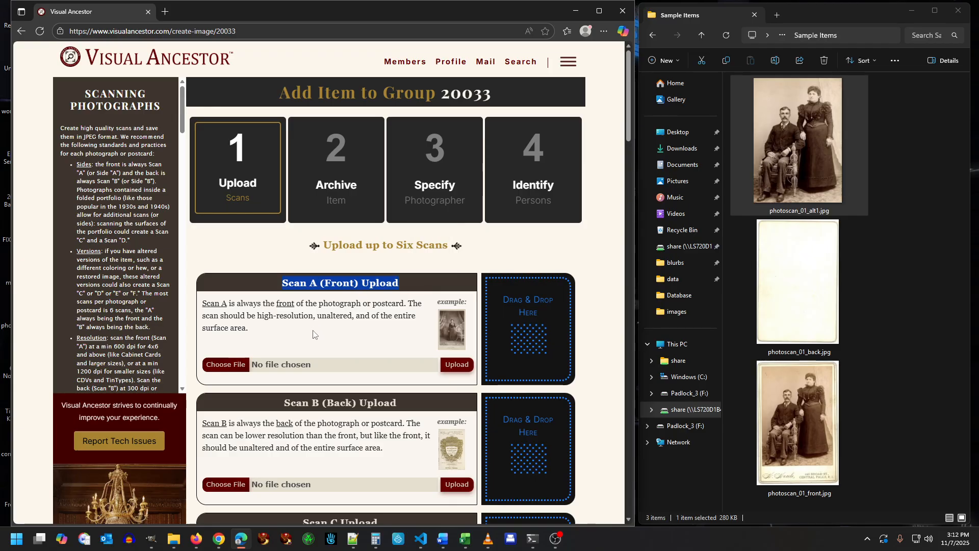
pyautogui.click(282, 404)
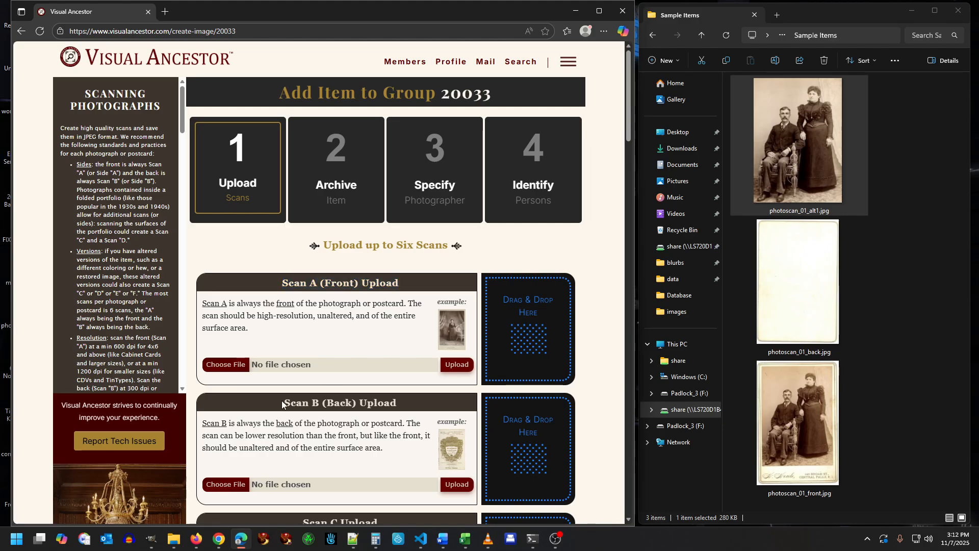
pyautogui.moveTo(282, 404); pyautogui.dragTo(407, 409)
pyautogui.scroll(-3, 408, 406)
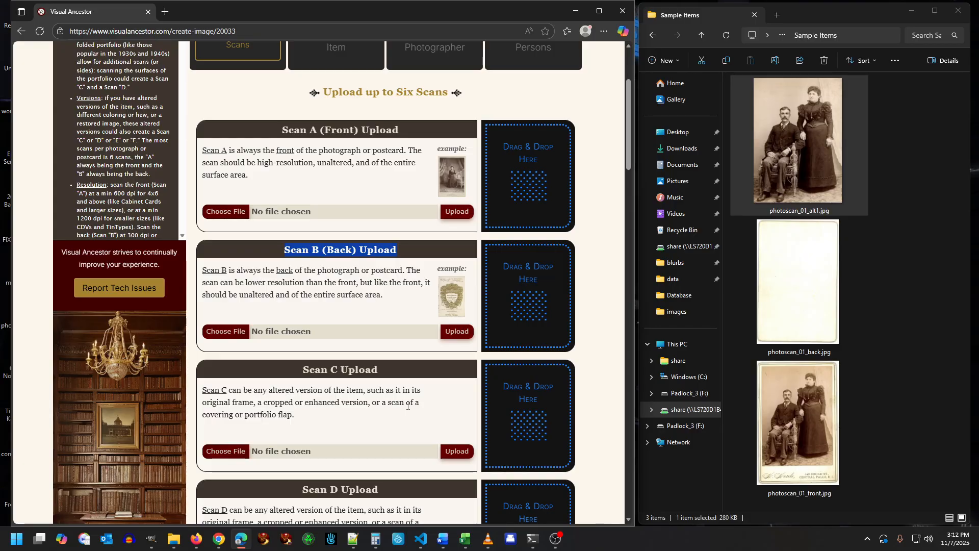
pyautogui.scroll(-2, 408, 405)
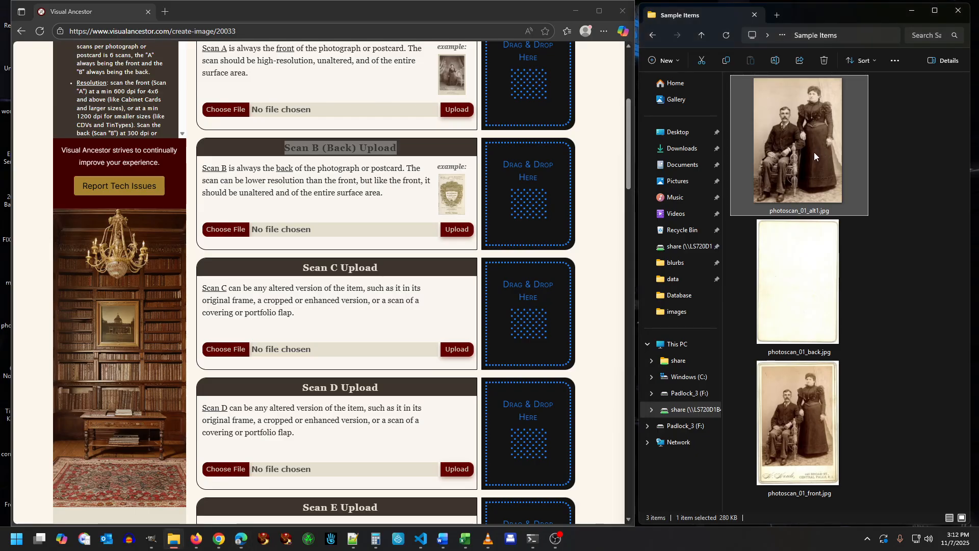
pyautogui.moveTo(304, 268); pyautogui.dragTo(384, 265)
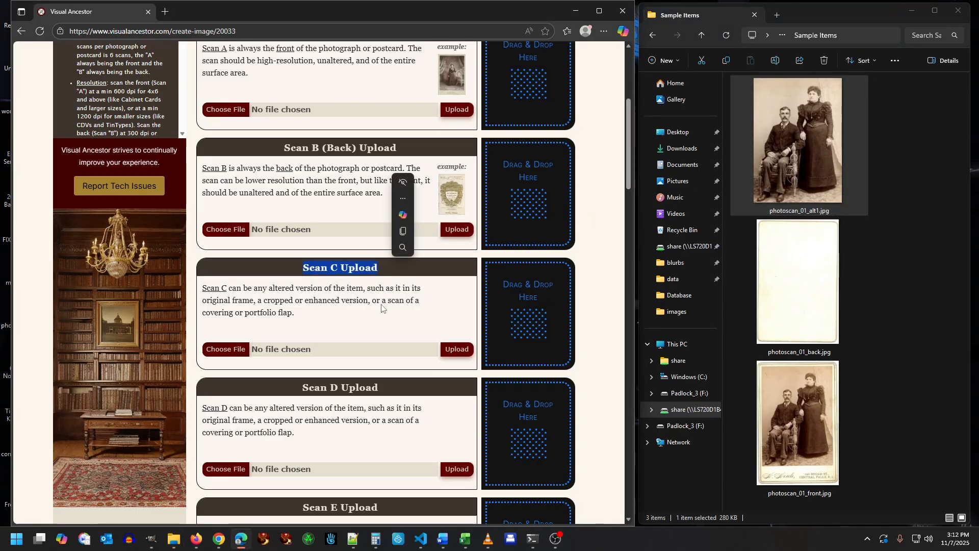
pyautogui.scroll(-1, 380, 313)
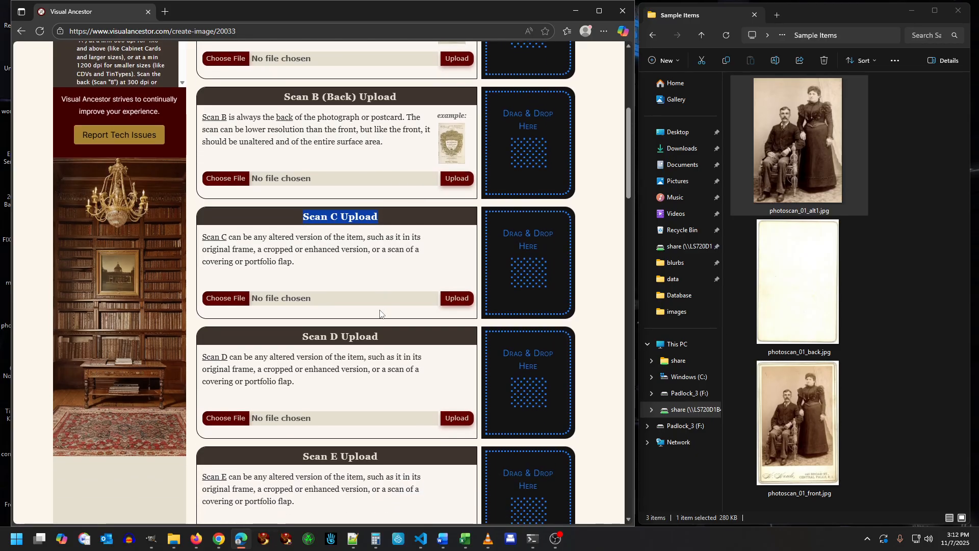
pyautogui.scroll(-1, 380, 313)
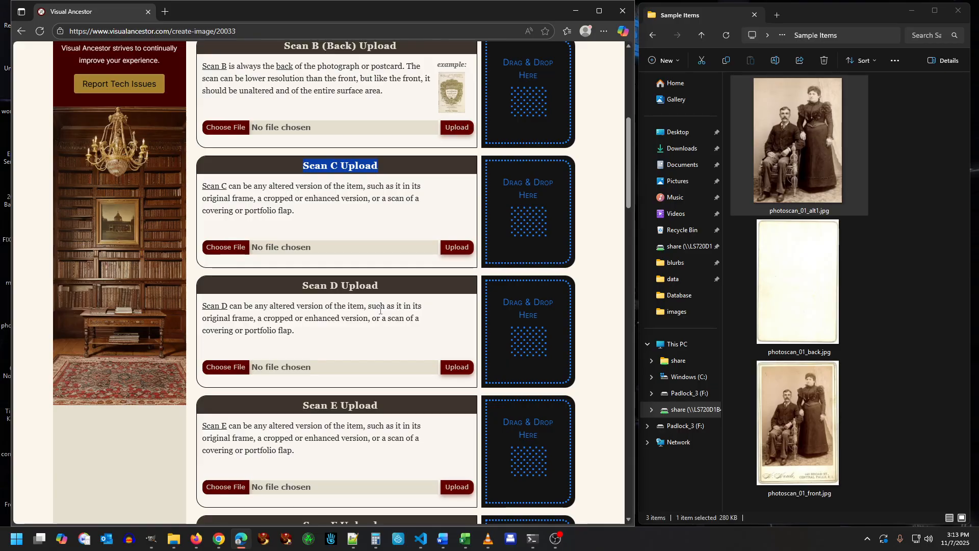
# - Review the remaining upload sections for Scan D, Scan E and Scan F, and return to the Scan A section
pyautogui.scroll(-4, 380, 306)
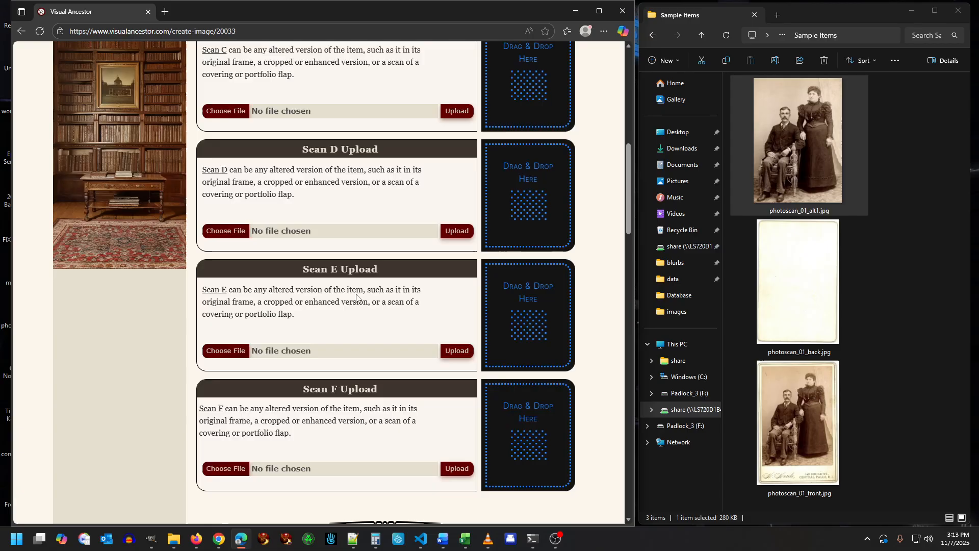
pyautogui.moveTo(304, 321); pyautogui.dragTo(373, 324)
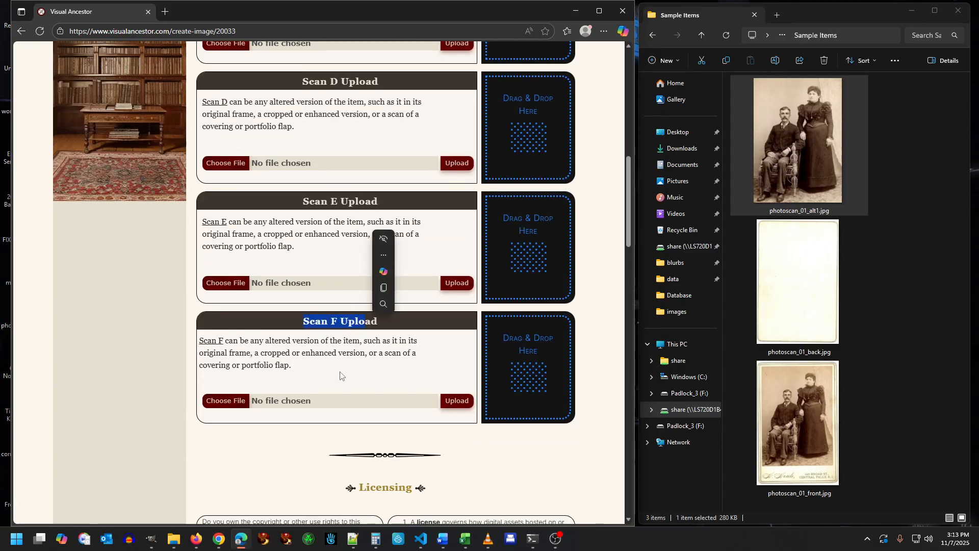
pyautogui.click(341, 376)
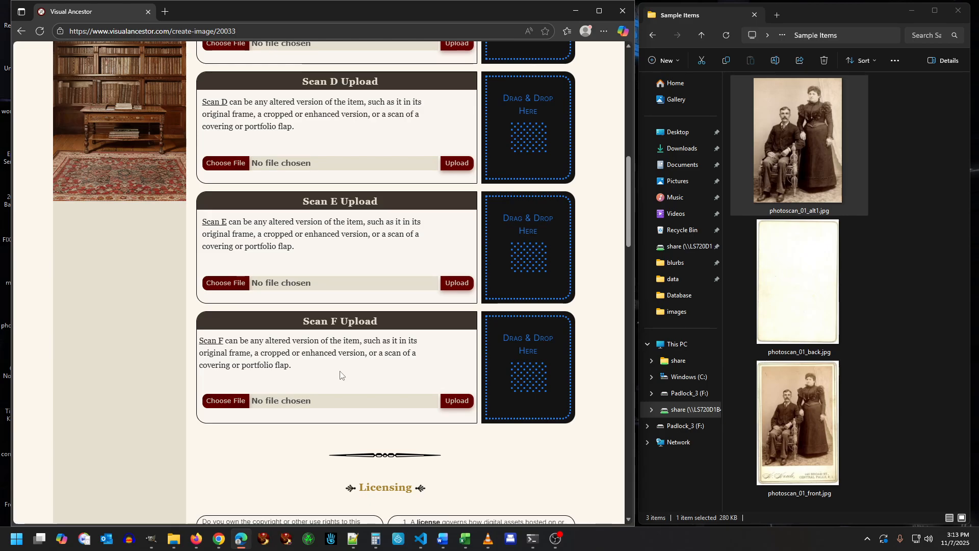
pyautogui.scroll(3, 339, 376)
pyautogui.scroll(-1, 347, 250)
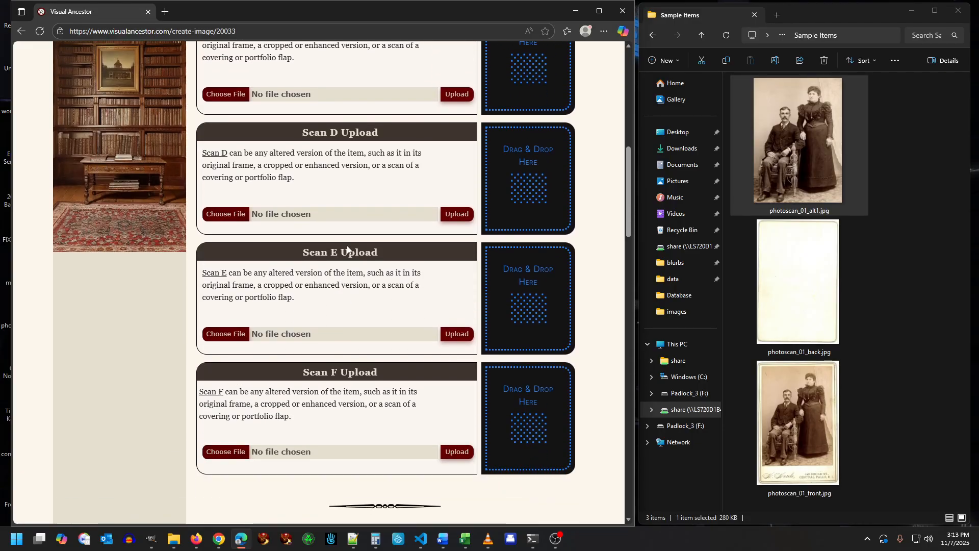
pyautogui.scroll(1, 347, 250)
pyautogui.moveTo(301, 184); pyautogui.dragTo(382, 186)
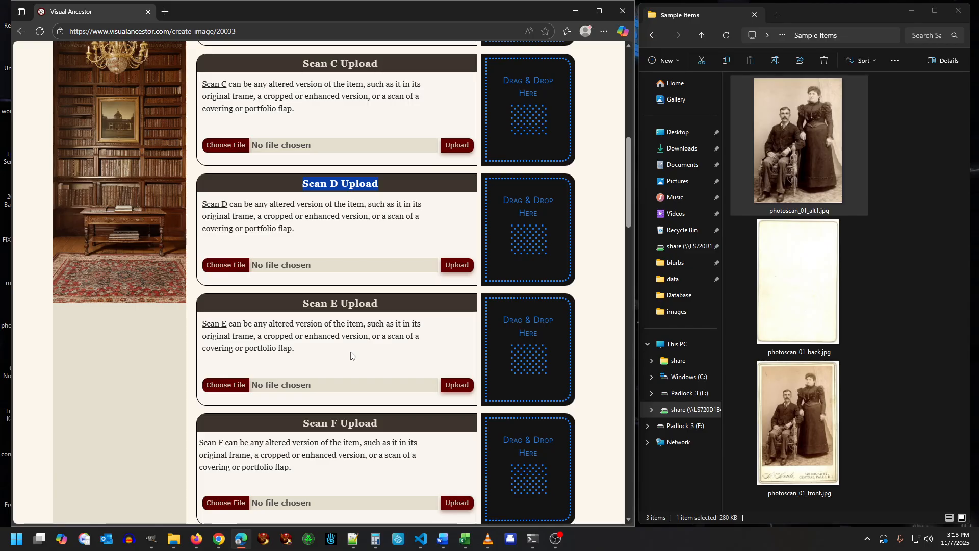
pyautogui.scroll(7, 351, 355)
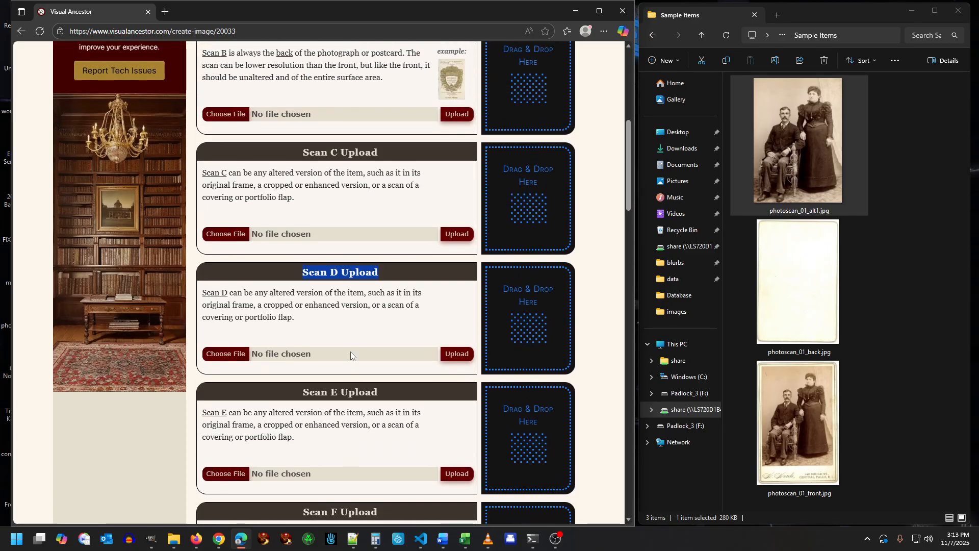
pyautogui.scroll(1, 351, 355)
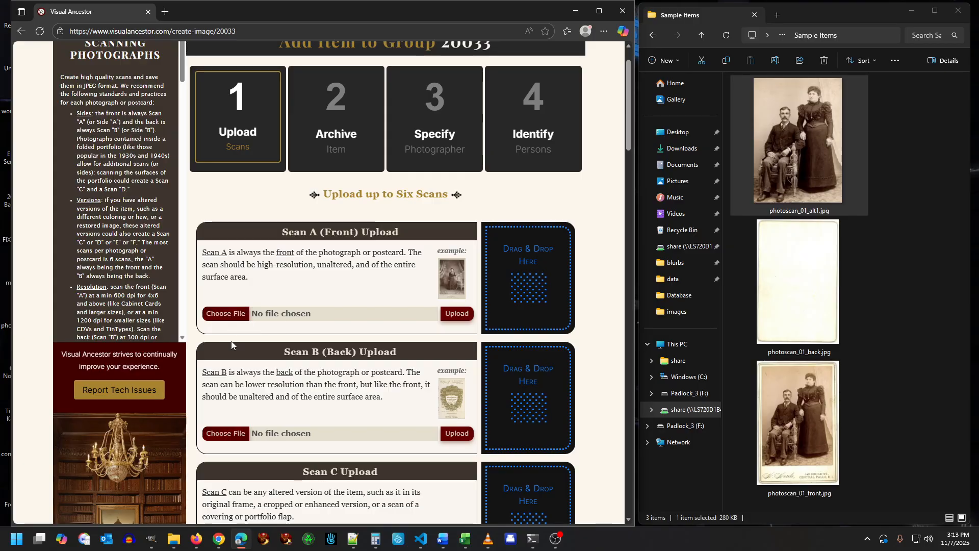
pyautogui.press('ctrl')
pyautogui.press('ctrl')
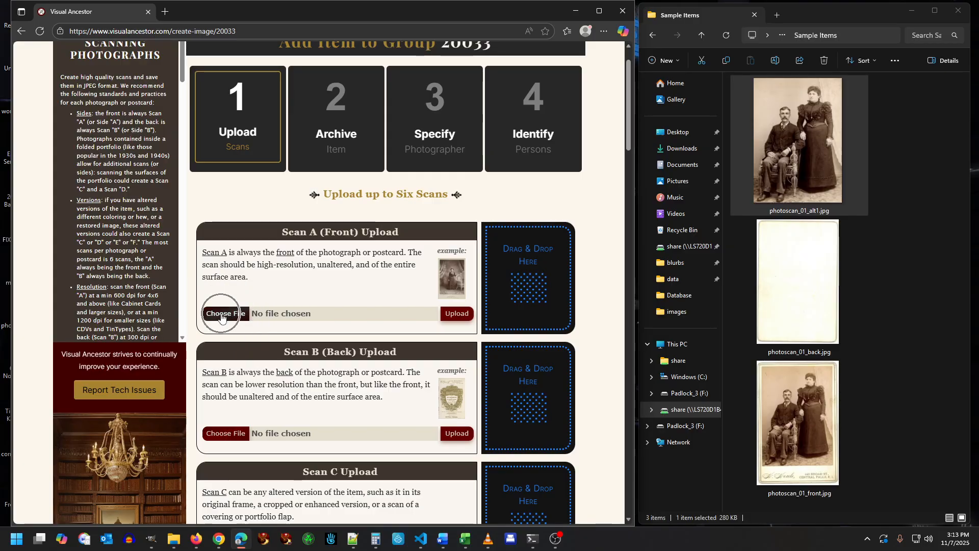
pyautogui.click(222, 314)
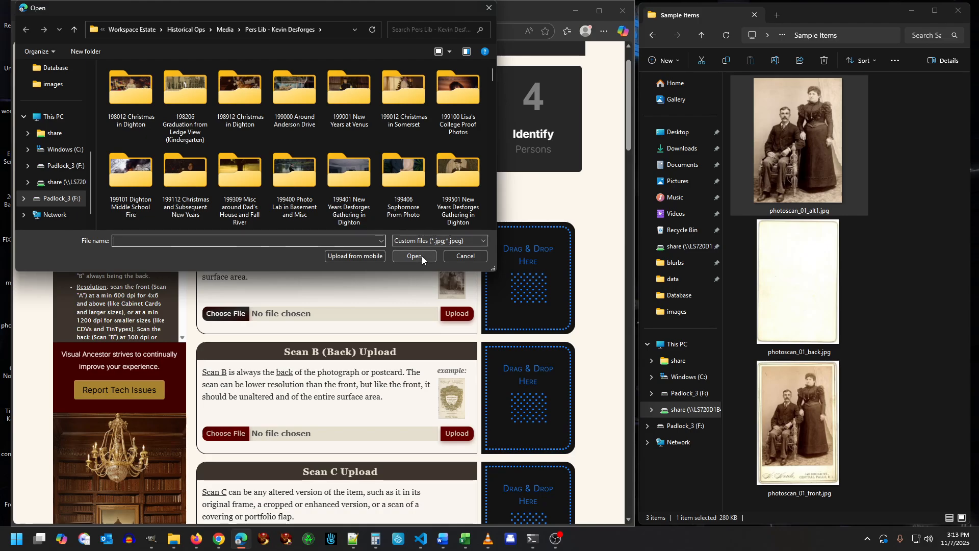
pyautogui.click(466, 256)
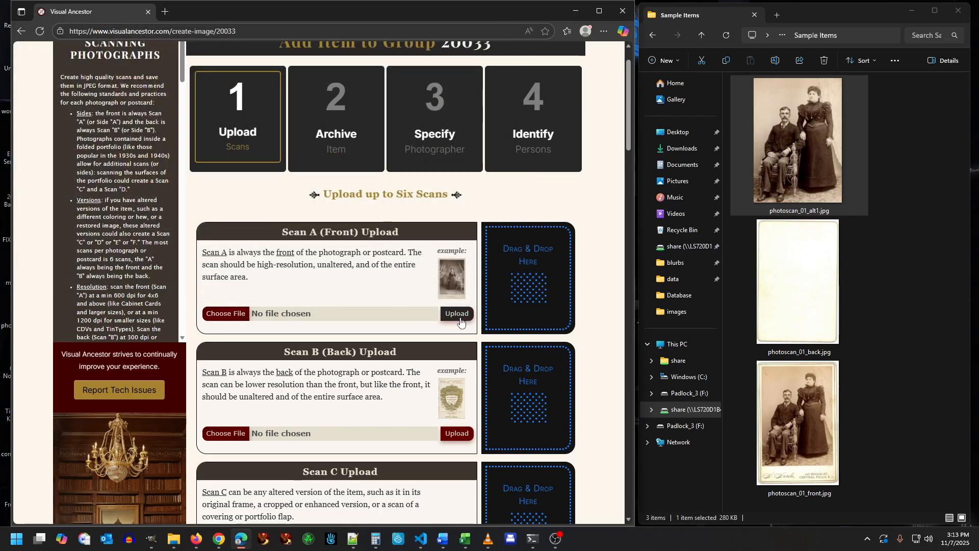
pyautogui.click(459, 317)
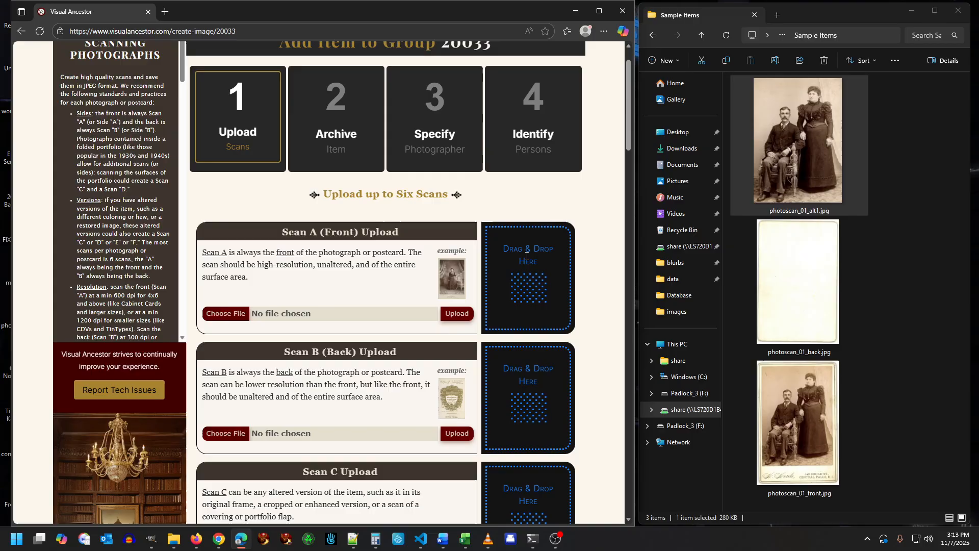
# - Upload photoscan_01_front.jpg from the Sample Items folder as Scan A (Front) of the new item
pyautogui.click(810, 470)
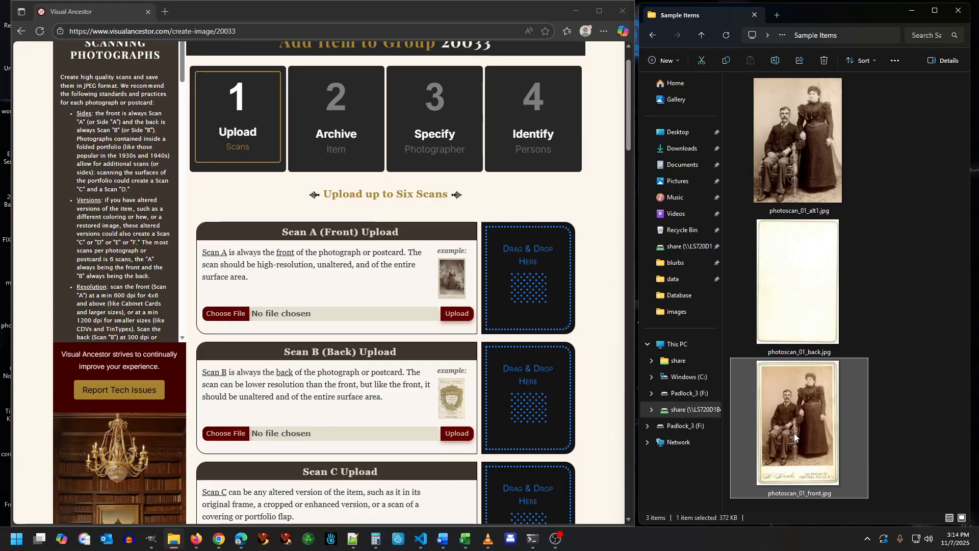
pyautogui.moveTo(794, 433); pyautogui.dragTo(529, 295)
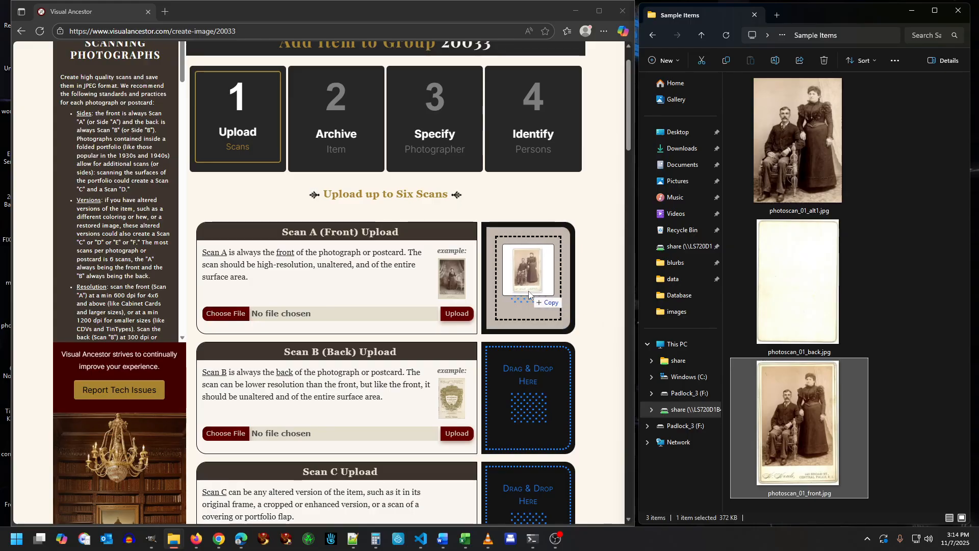
pyautogui.moveTo(529, 294); pyautogui.dragTo(529, 295)
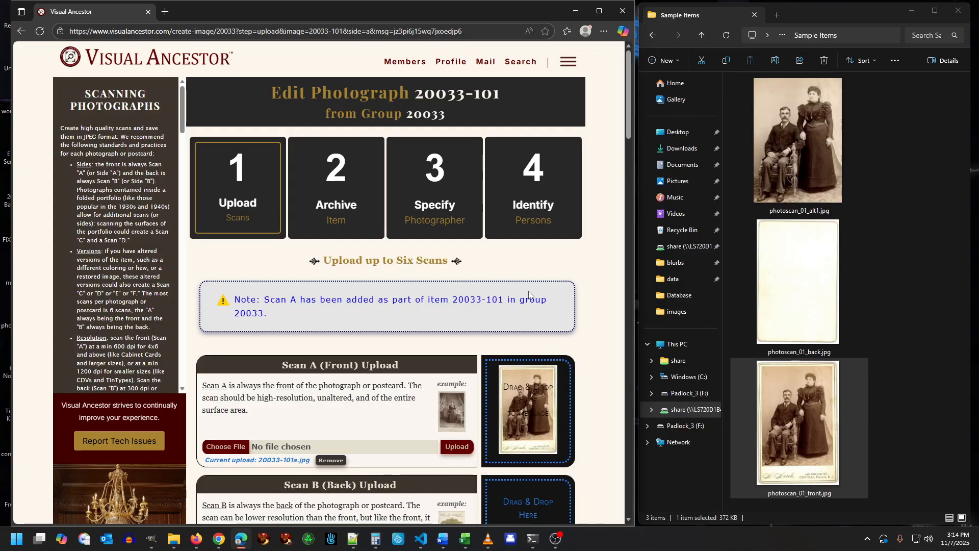
# - Examine the upload note, the Scan A thumbnail and the item number assigned to the new photograph
pyautogui.click(247, 309)
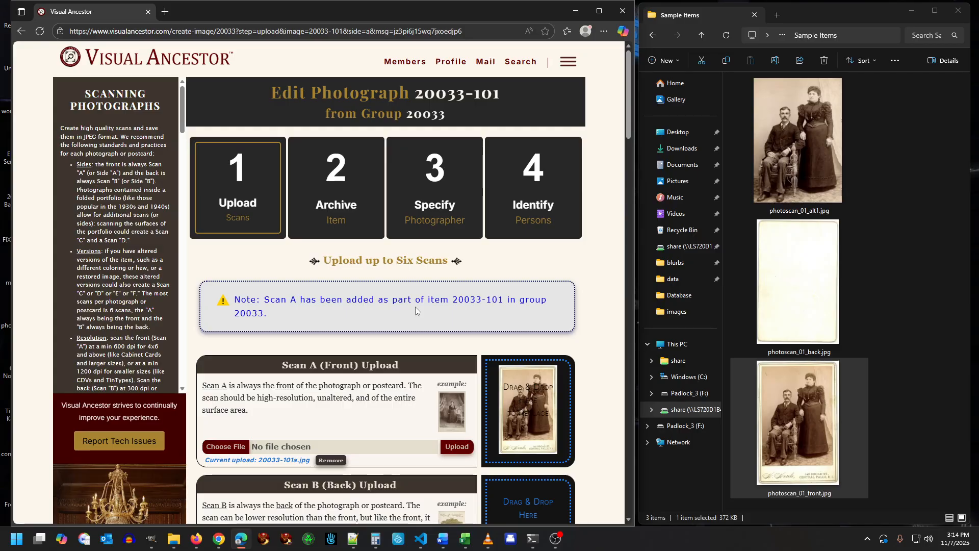
pyautogui.scroll(-1, 415, 308)
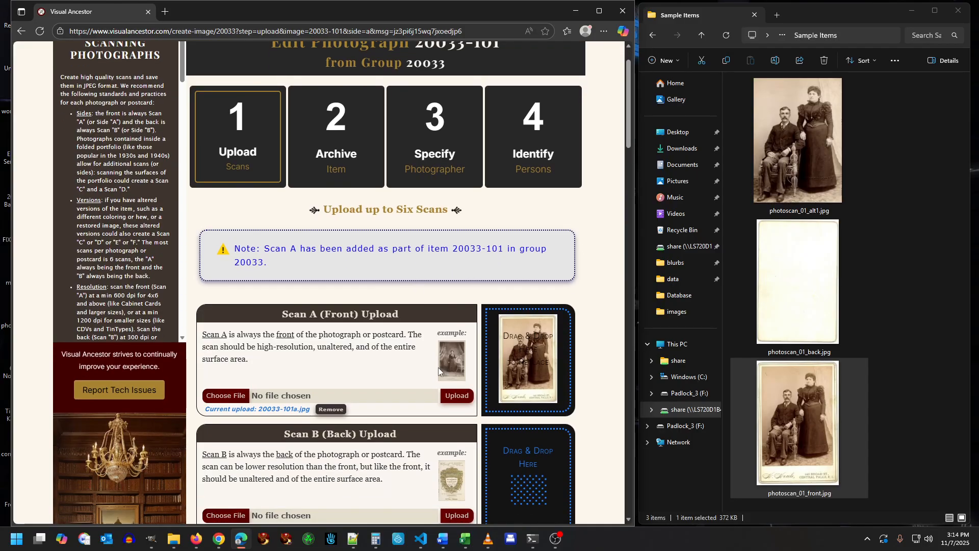
pyautogui.scroll(1, 472, 278)
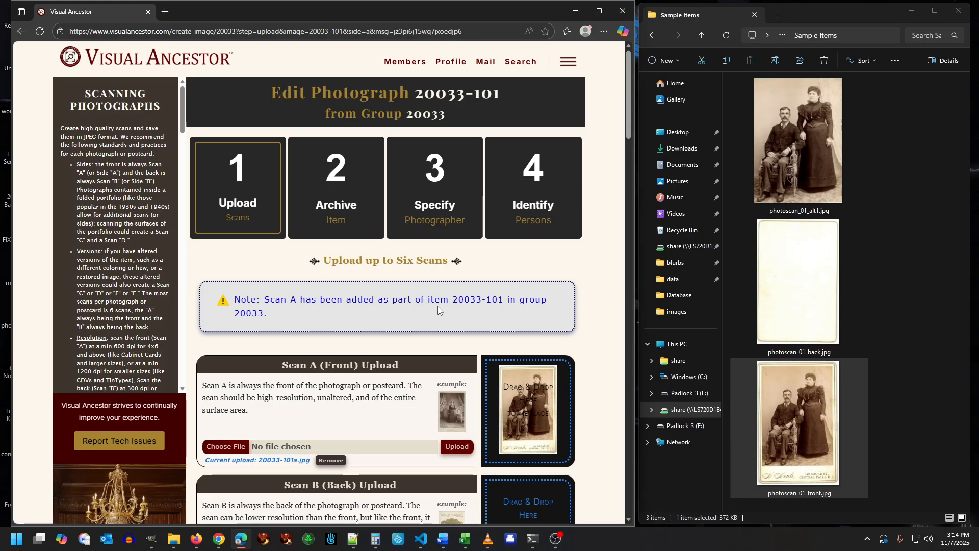
pyautogui.scroll(-1, 438, 310)
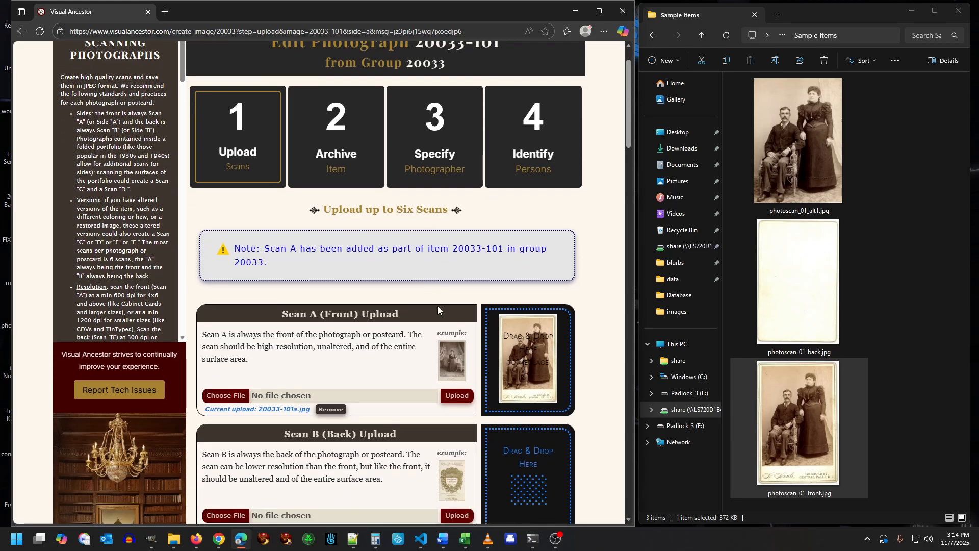
pyautogui.scroll(1, 438, 310)
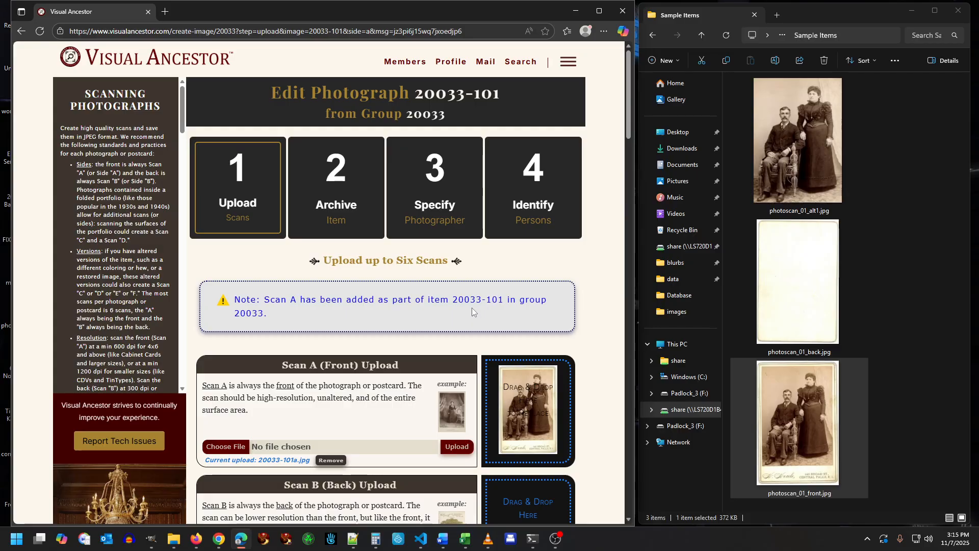
pyautogui.moveTo(453, 300); pyautogui.dragTo(505, 301)
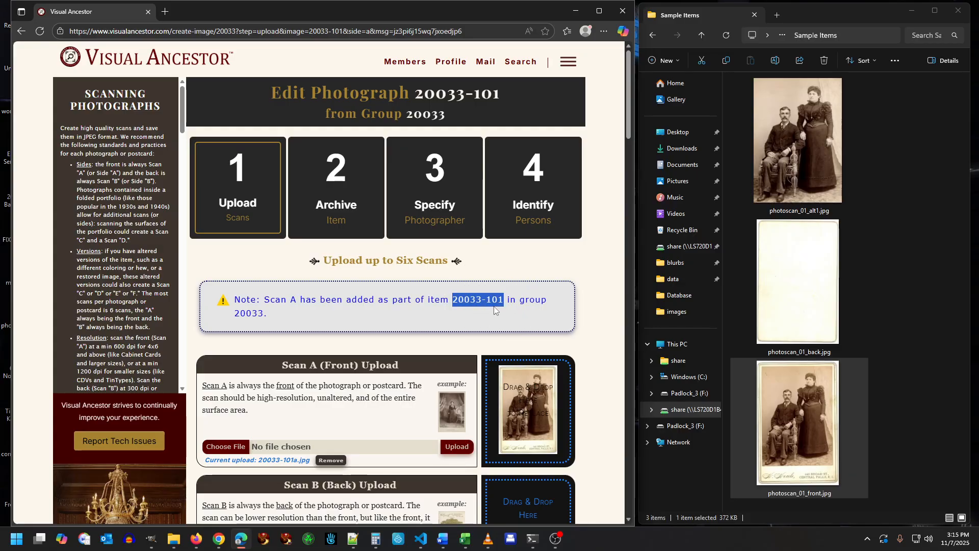
pyautogui.press('ctrl')
pyautogui.press('ctrl')
pyautogui.press('ctrl')
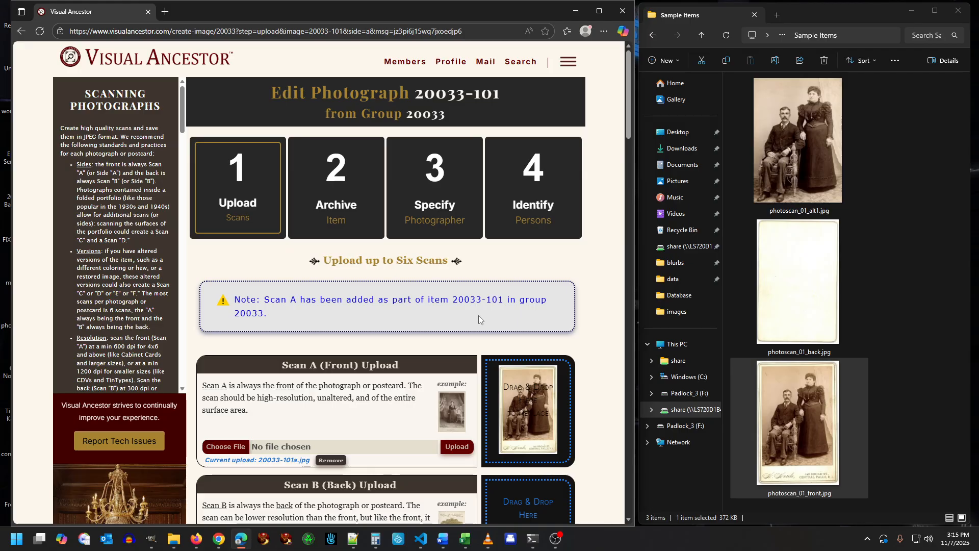
# - Upload photoscan_01_back.jpg from the Sample Items folder as Scan B (Back) of the photograph
pyautogui.scroll(-2, 478, 316)
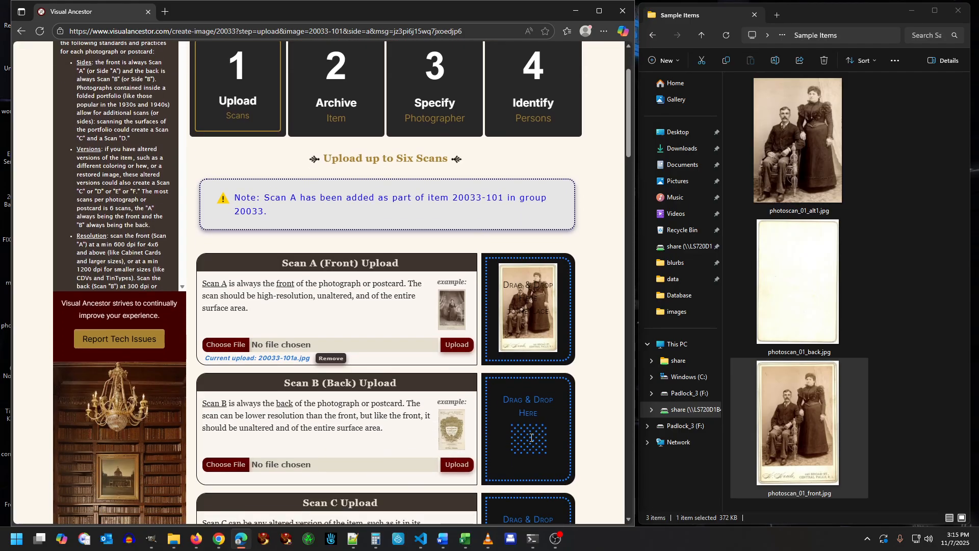
pyautogui.scroll(-1, 531, 438)
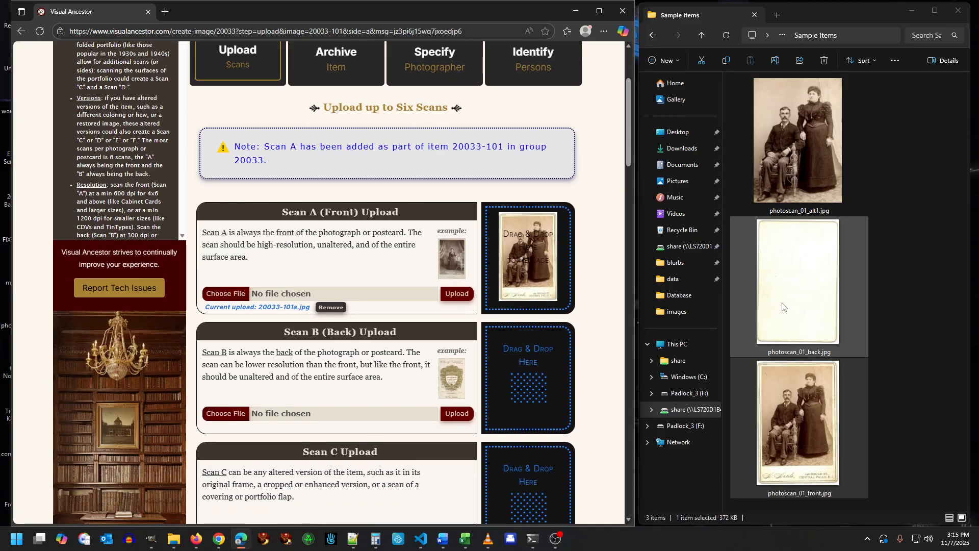
pyautogui.click(788, 303)
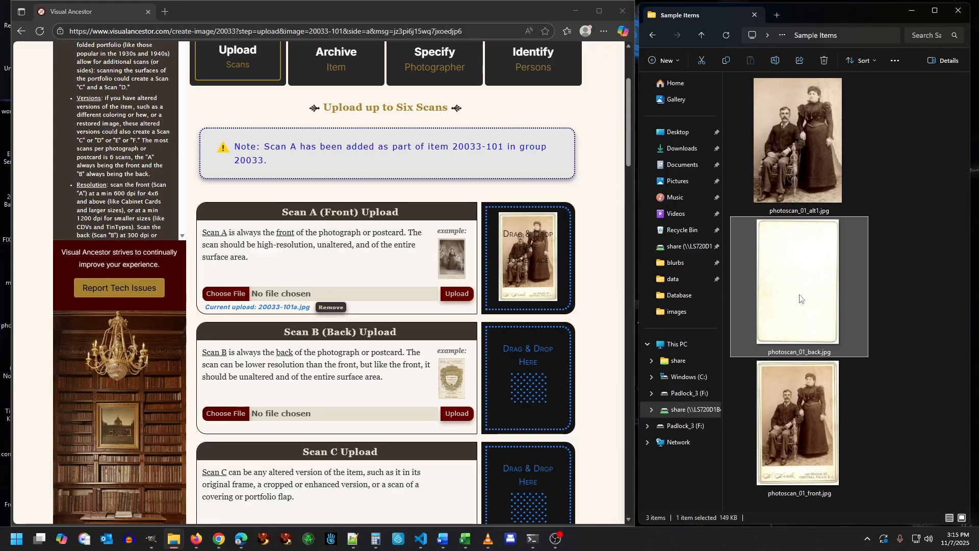
pyautogui.moveTo(799, 299); pyautogui.dragTo(530, 386)
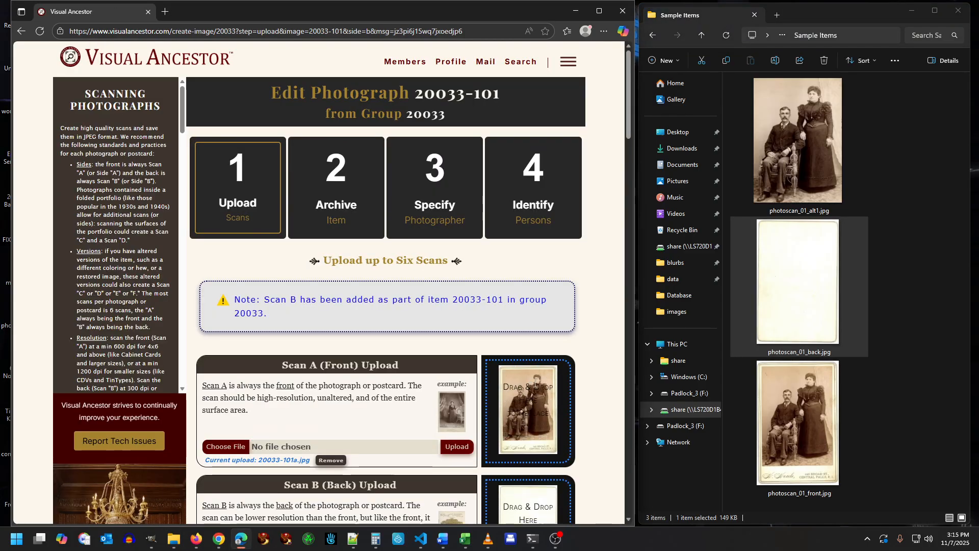
# - Check the Scan B thumbnail and upload photoscan_01_alt1.jpg from the Sample Items folder as Scan C
pyautogui.scroll(-3, 535, 385)
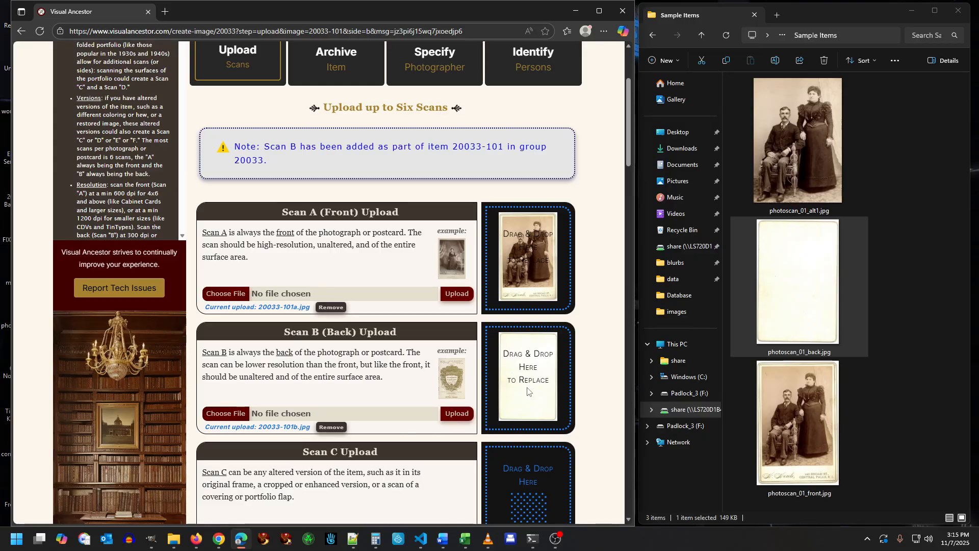
pyautogui.scroll(-3, 529, 391)
pyautogui.click(834, 146)
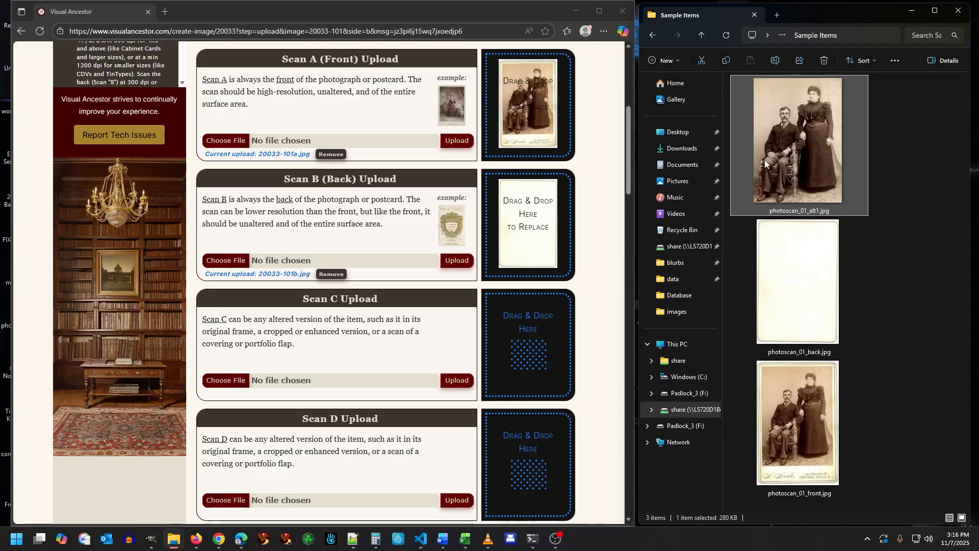
pyautogui.moveTo(770, 190); pyautogui.dragTo(556, 342)
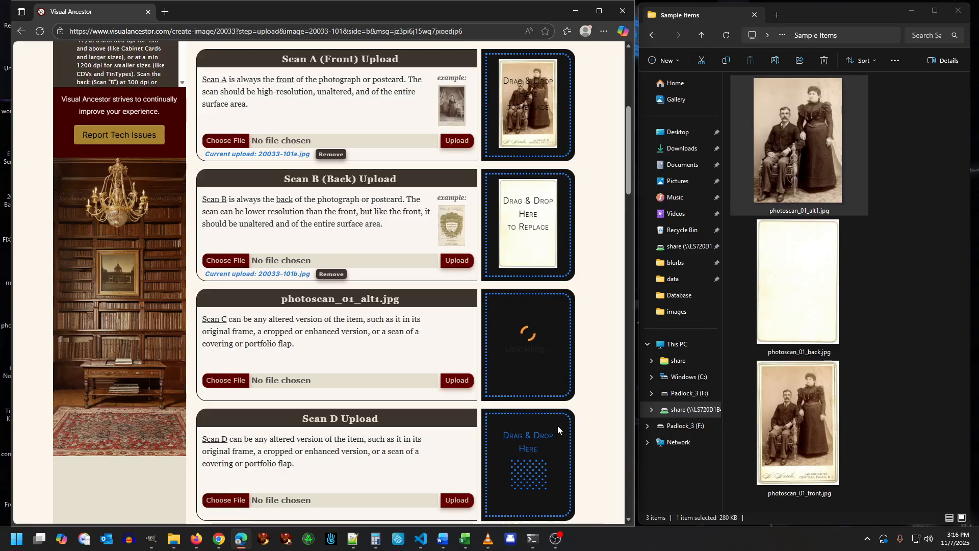
# - Check the Scan C upload result and examine the four editing stages for photograph 20033-101
pyautogui.scroll(-5, 383, 414)
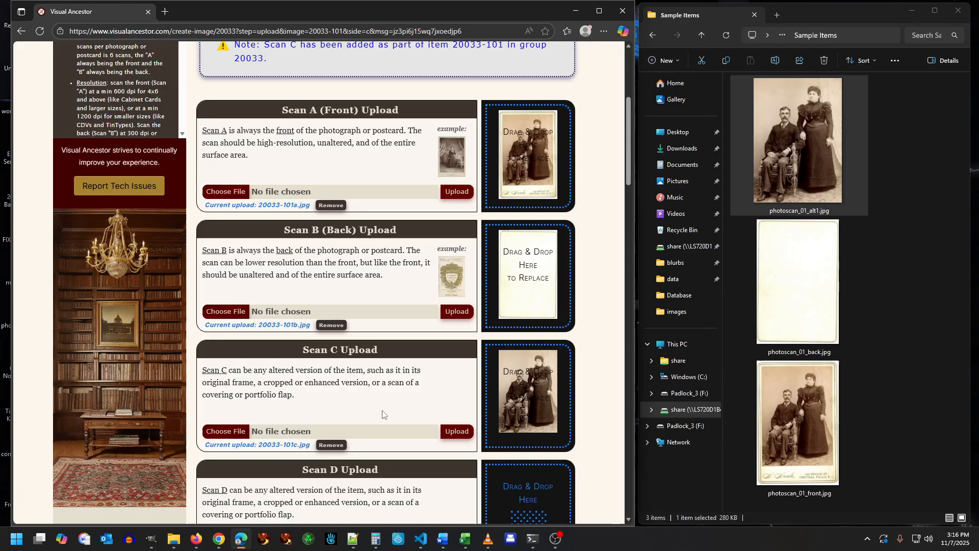
pyautogui.scroll(5, 383, 414)
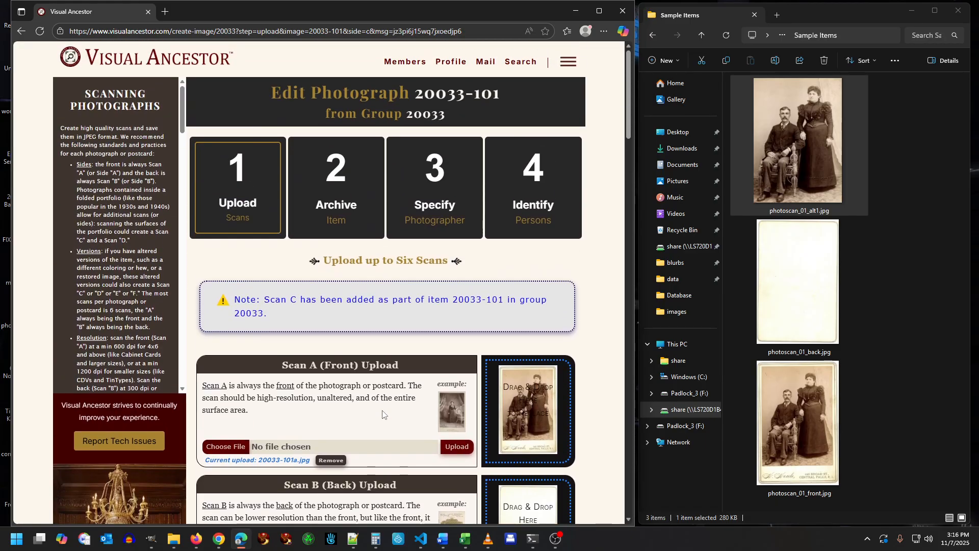
pyautogui.click(342, 185)
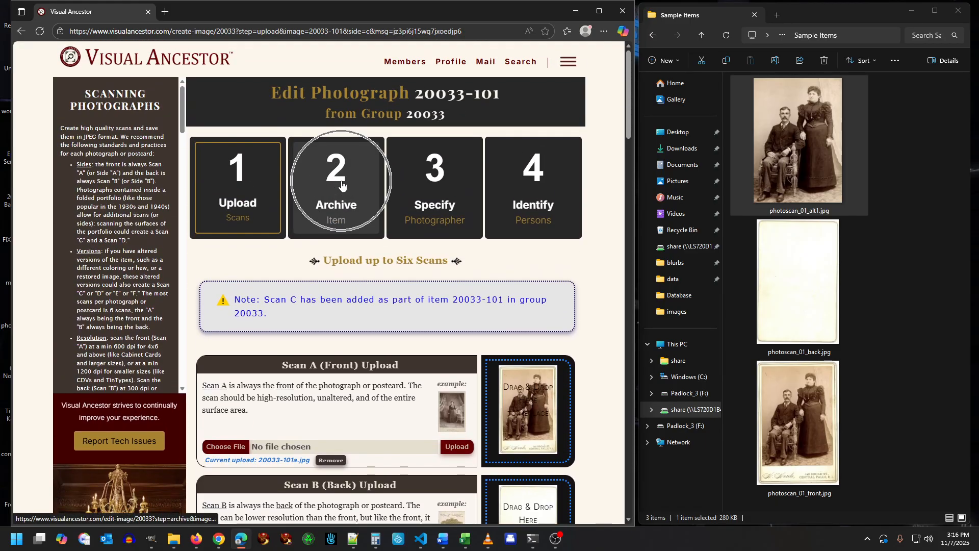
pyautogui.click(425, 189)
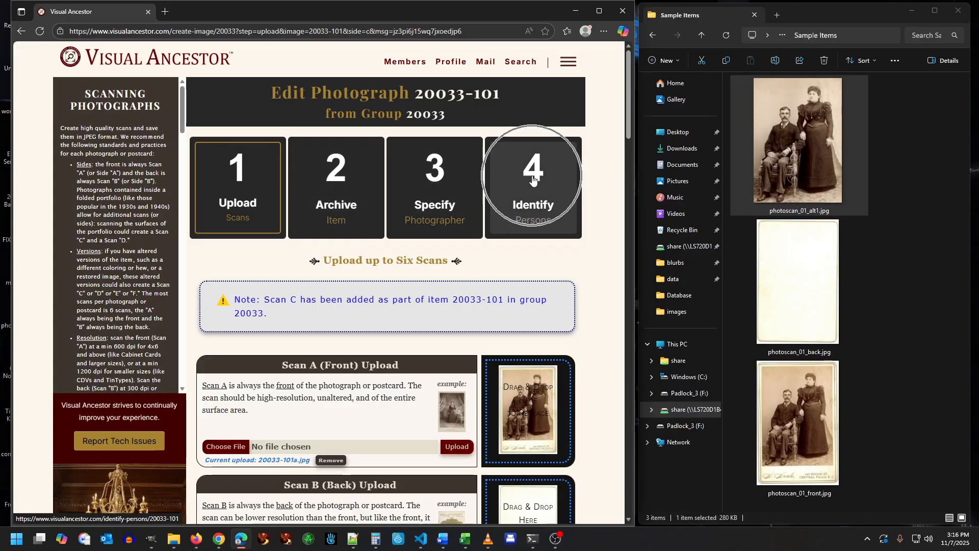
pyautogui.click(337, 177)
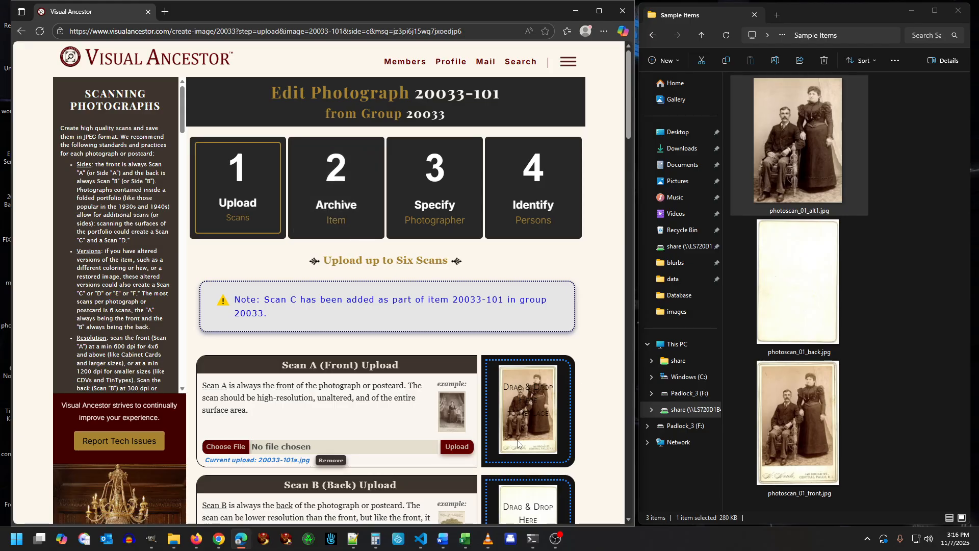
# - Review the remaining scan slots and the license options offered in the Licensing section
pyautogui.scroll(-3, 518, 444)
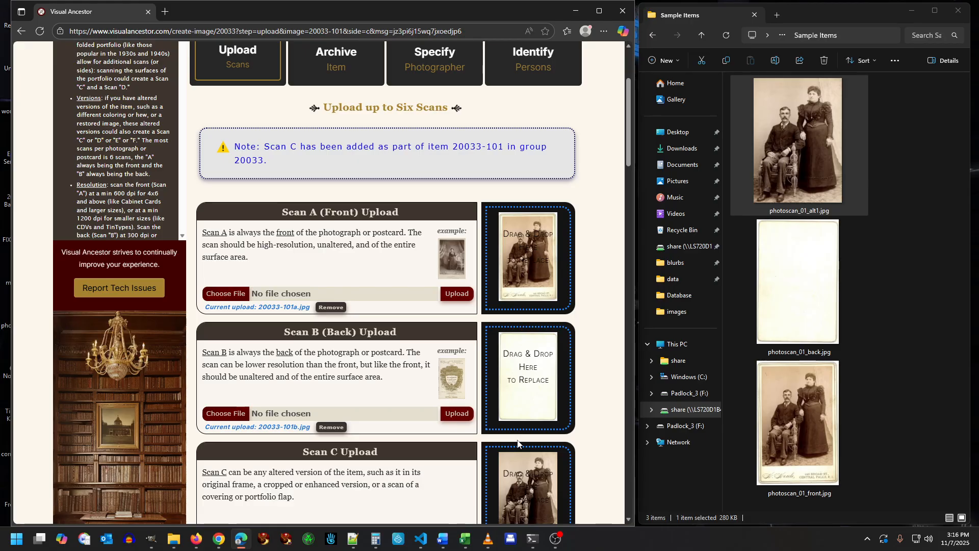
pyautogui.scroll(-4, 518, 443)
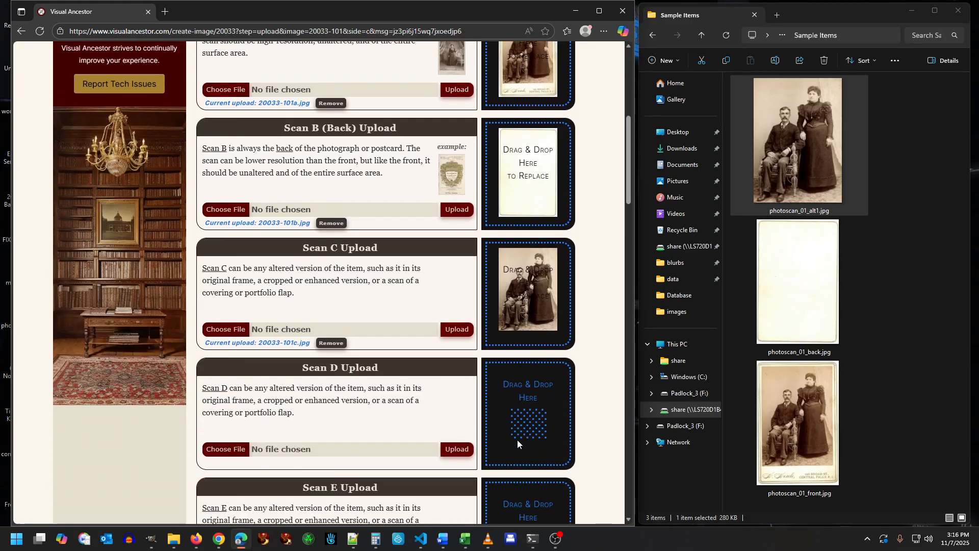
pyautogui.scroll(-9, 517, 443)
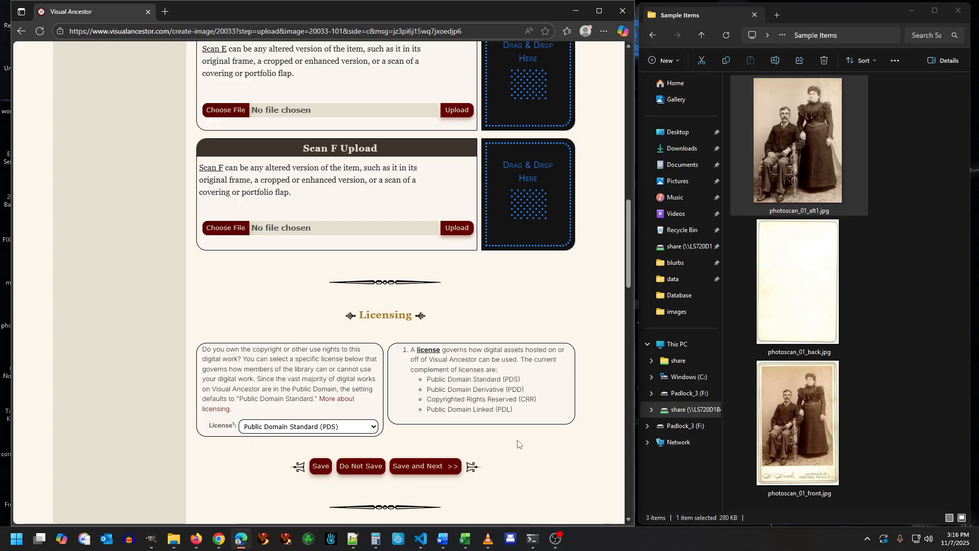
pyautogui.scroll(4, 518, 444)
pyautogui.scroll(-6, 518, 441)
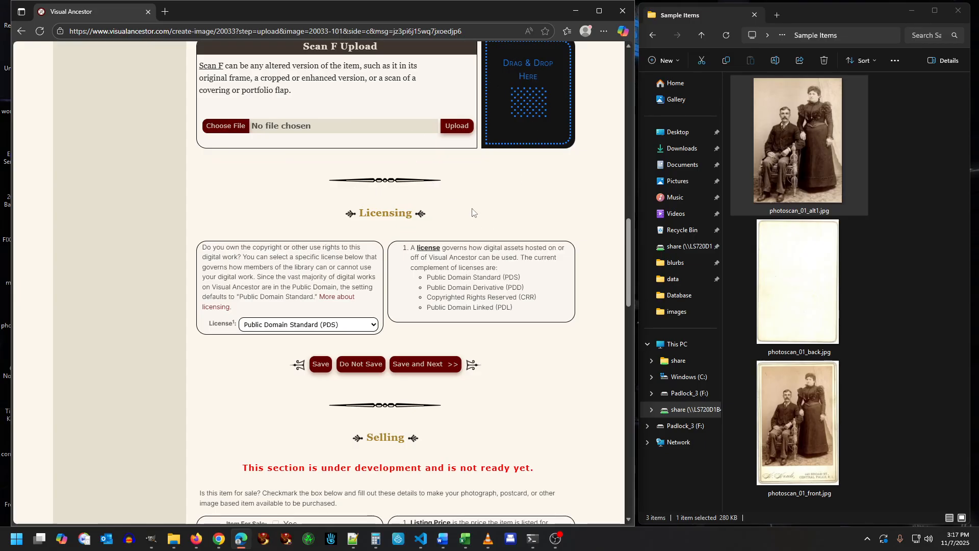
pyautogui.doubleClick(397, 213)
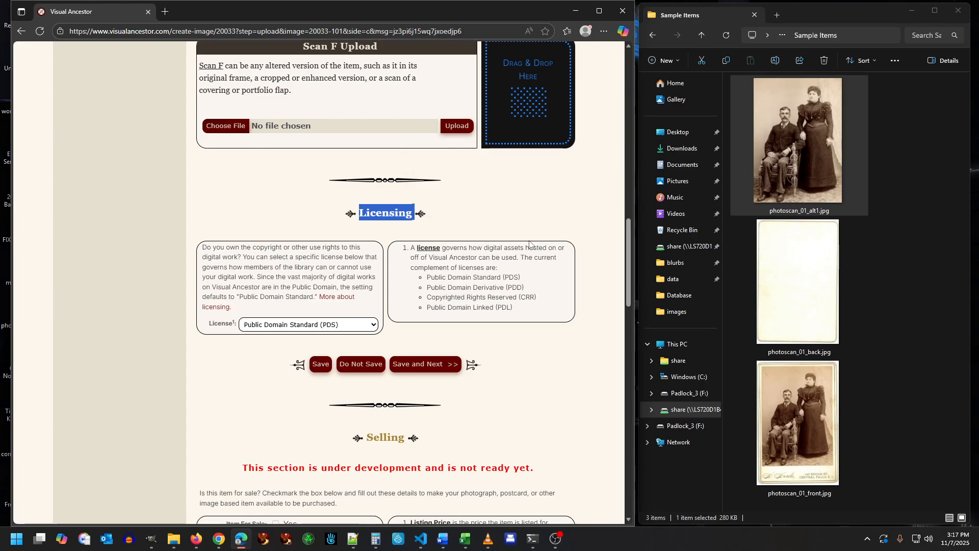
pyautogui.click(384, 212)
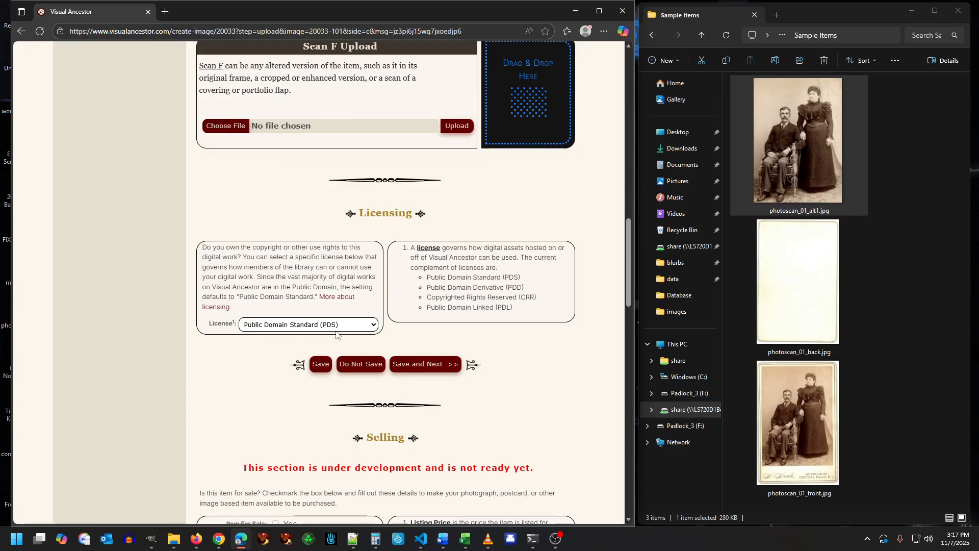
pyautogui.click(375, 326)
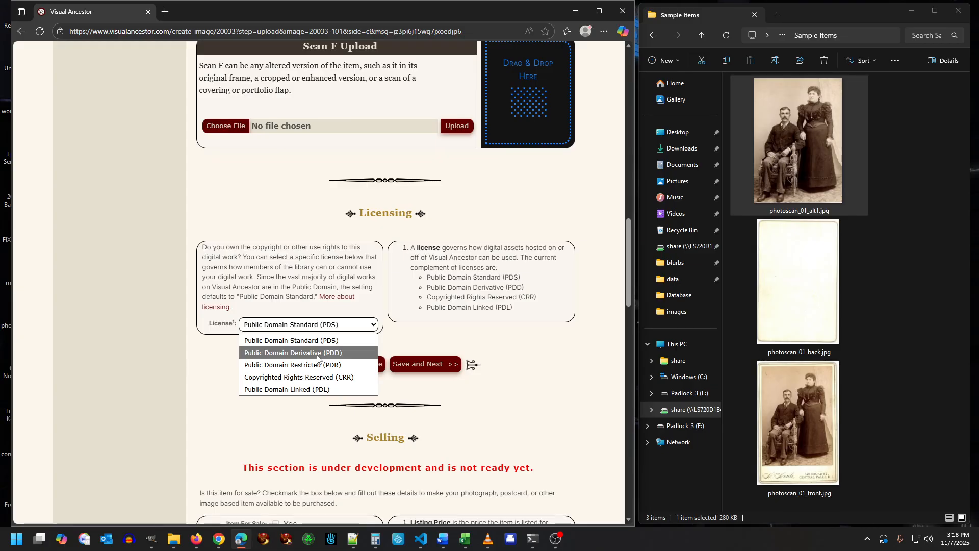
pyautogui.click(460, 251)
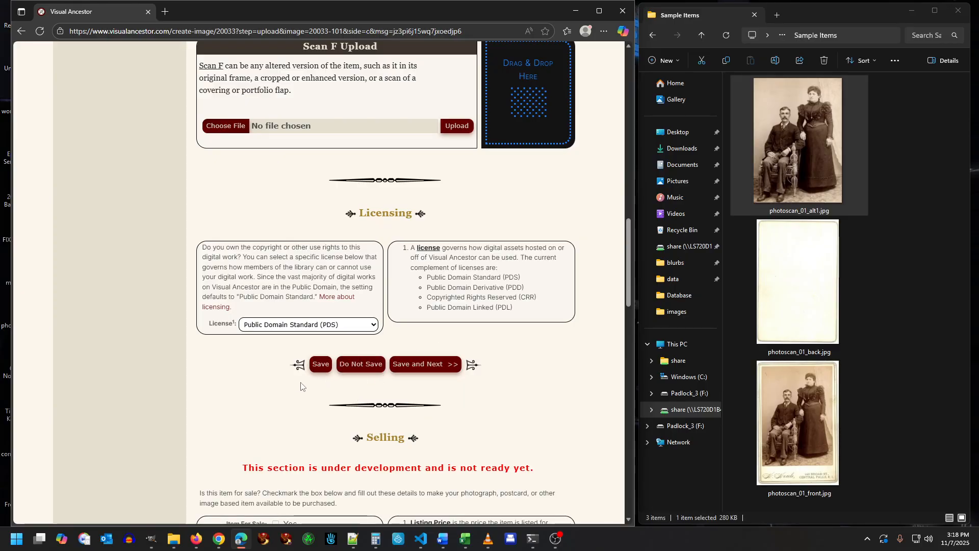
# - Save the photograph with the Public Domain Standard (PDS) license and continue to the Archive Item stage
pyautogui.click(320, 383)
pyautogui.press('ctrl')
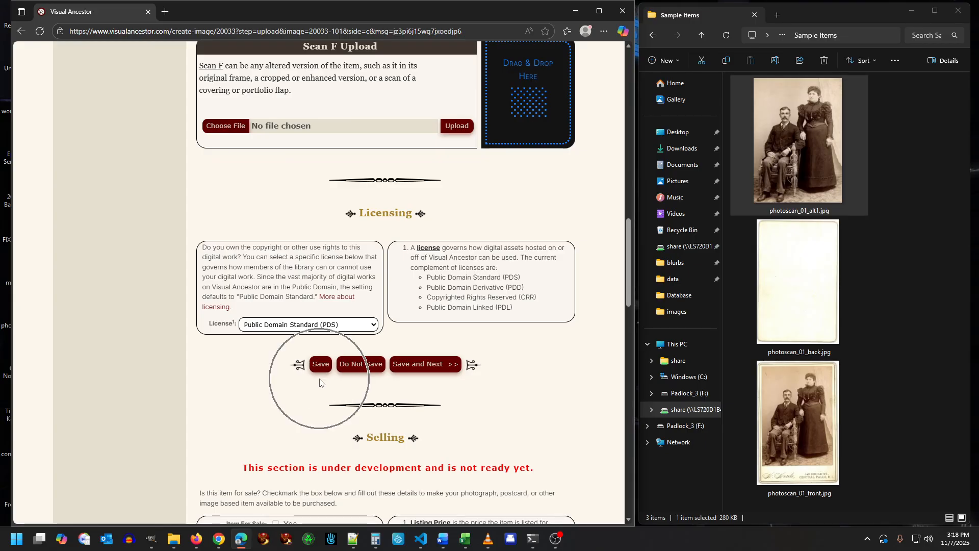
pyautogui.press('ctrl')
pyautogui.press('ctrl')
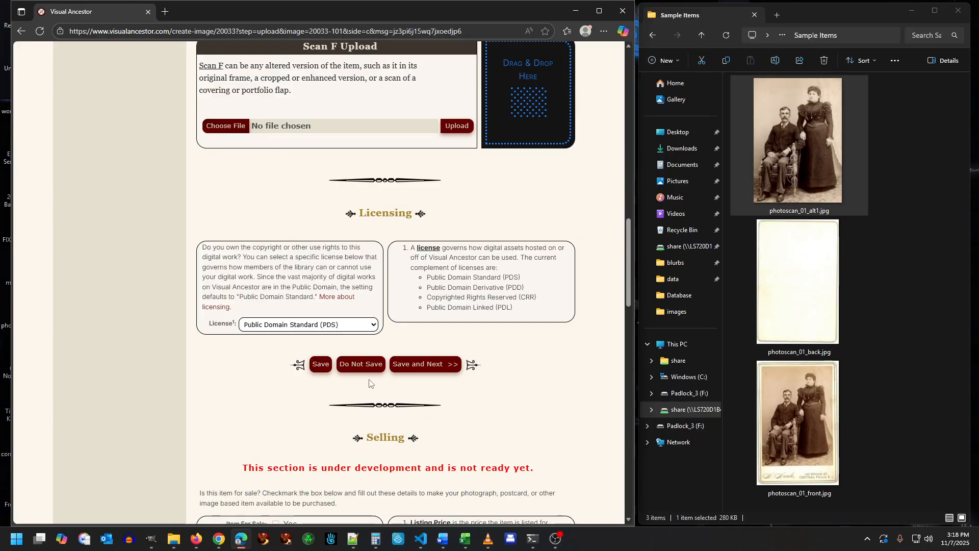
pyautogui.press('ctrl')
pyautogui.press('Home')
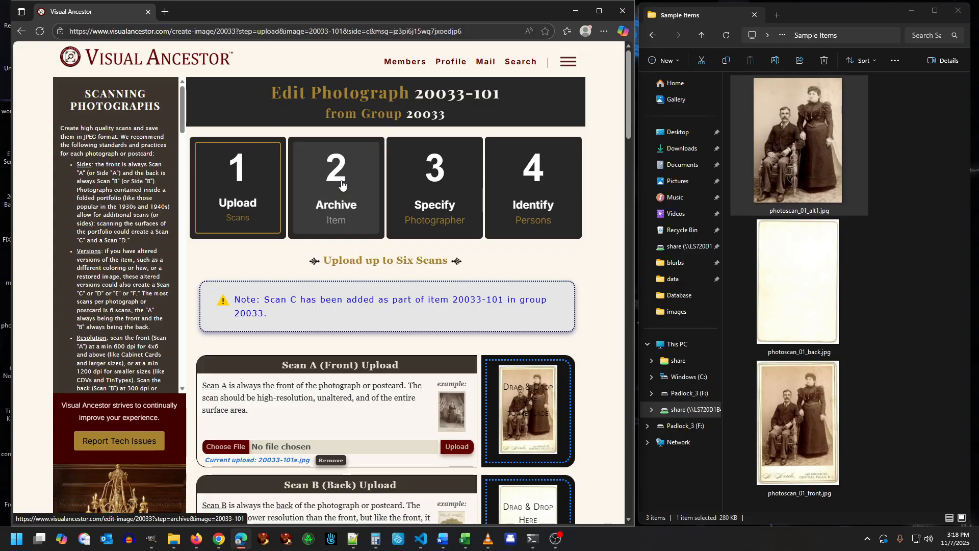
pyautogui.scroll(-4, 425, 454)
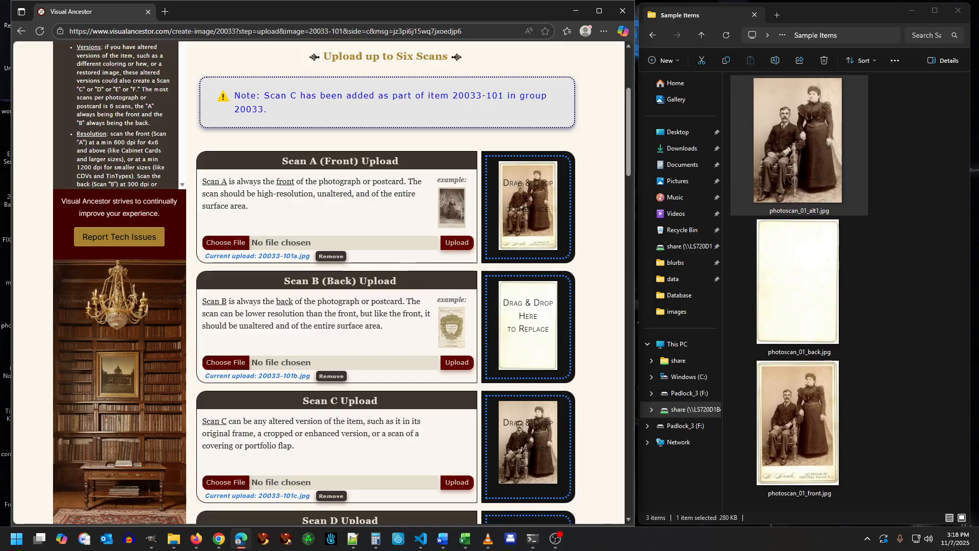
pyautogui.scroll(-14, 518, 383)
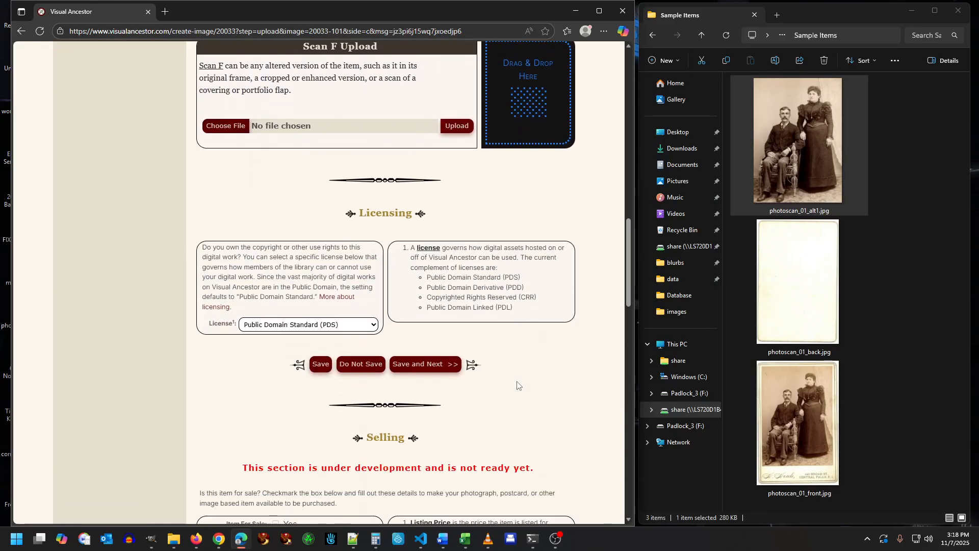
pyautogui.click(425, 364)
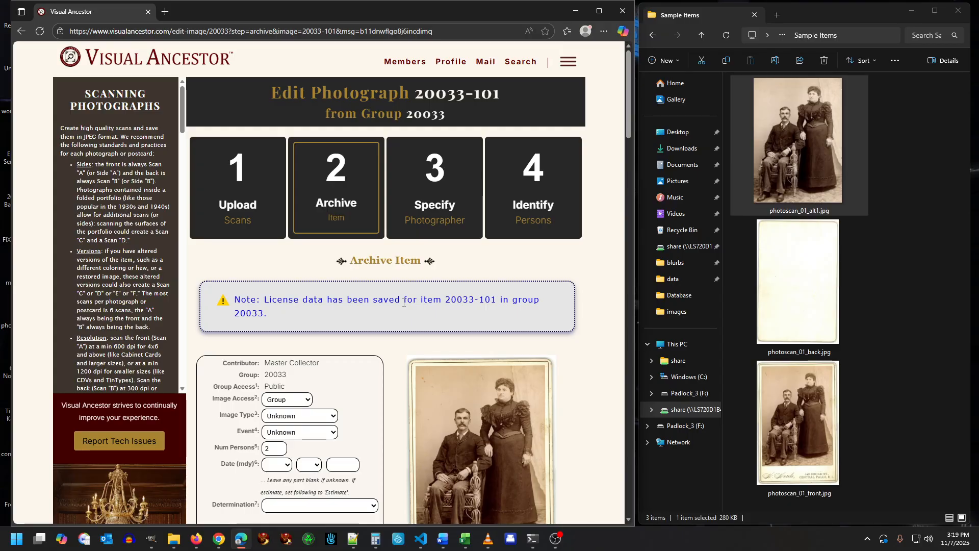
# - Return to the group 20033 page, check its photograph listing, and open photograph 20033-101
pyautogui.click(427, 119)
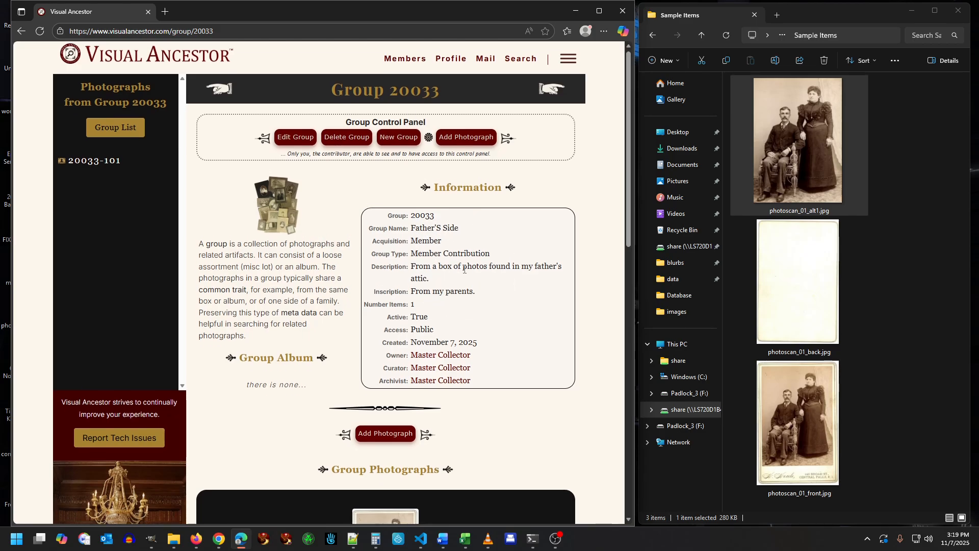
pyautogui.scroll(-4, 463, 269)
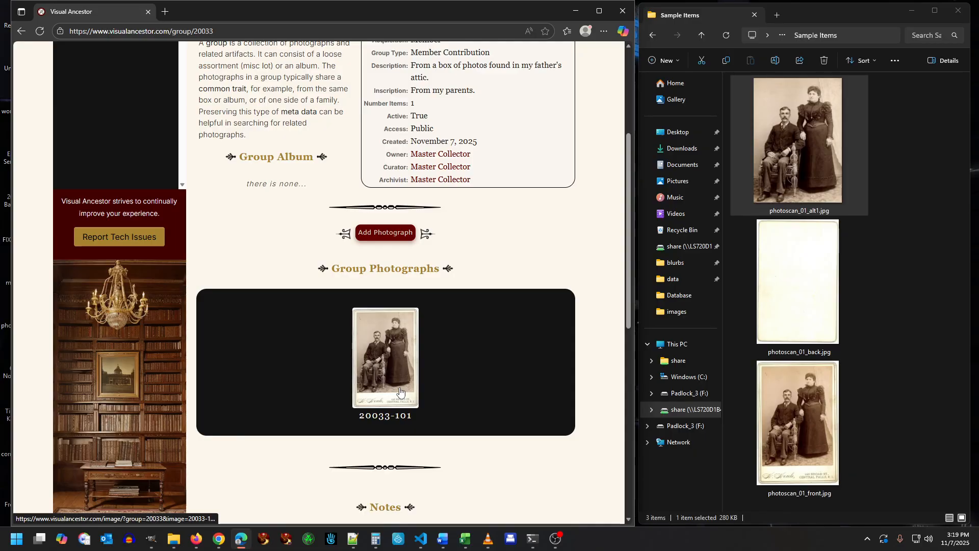
pyautogui.scroll(4, 400, 392)
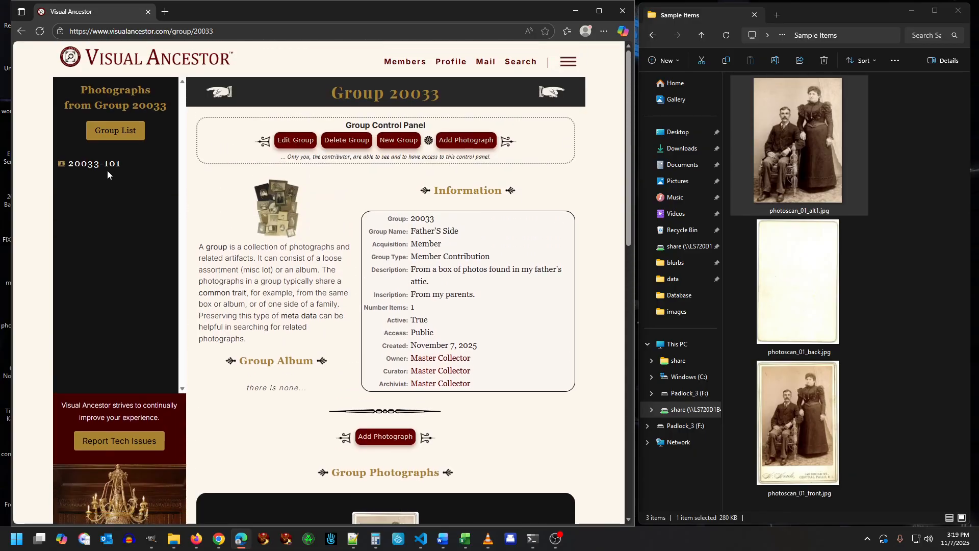
pyautogui.click(102, 176)
pyautogui.click(95, 167)
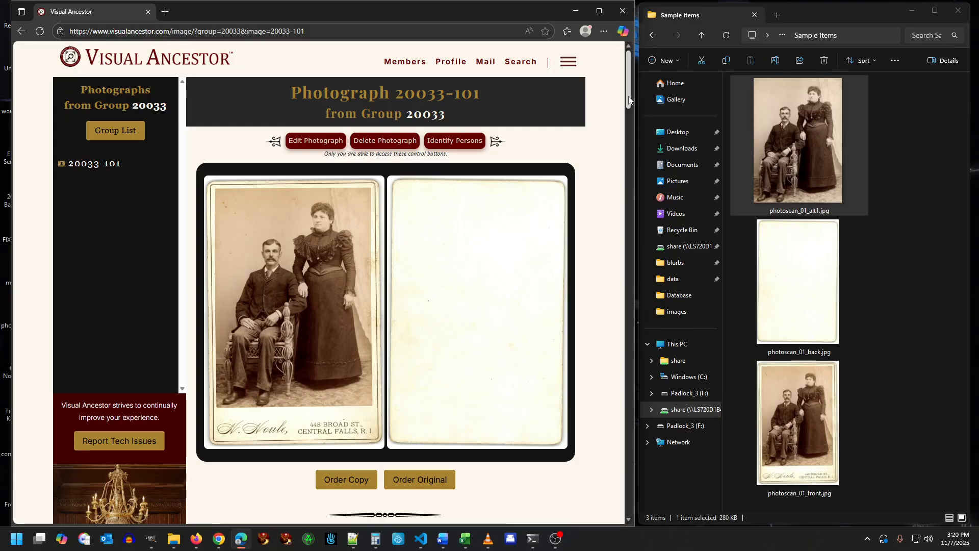
# - Examine the front and back scans and the Photograph and Photographer details of item 20033-101
pyautogui.moveTo(629, 97); pyautogui.dragTo(629, 104)
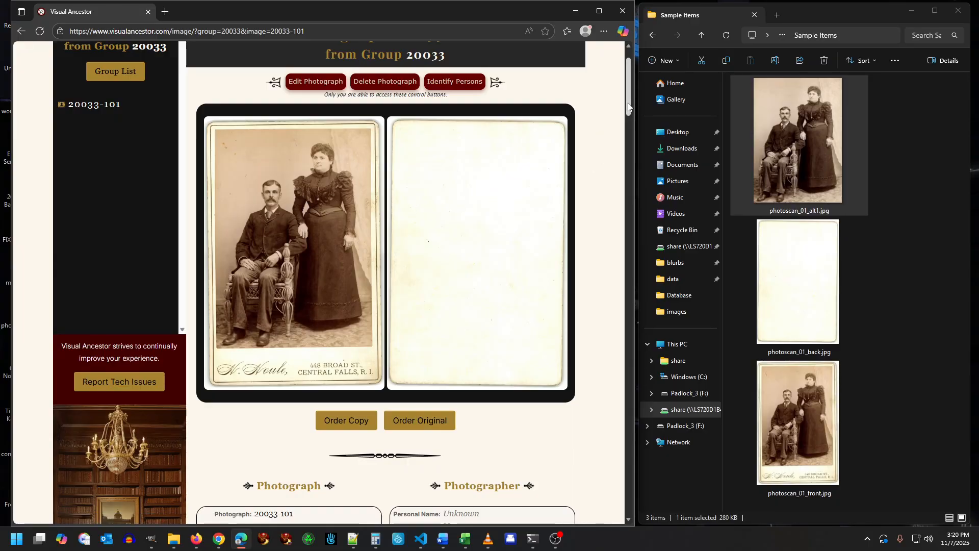
pyautogui.moveTo(629, 106); pyautogui.dragTo(629, 145)
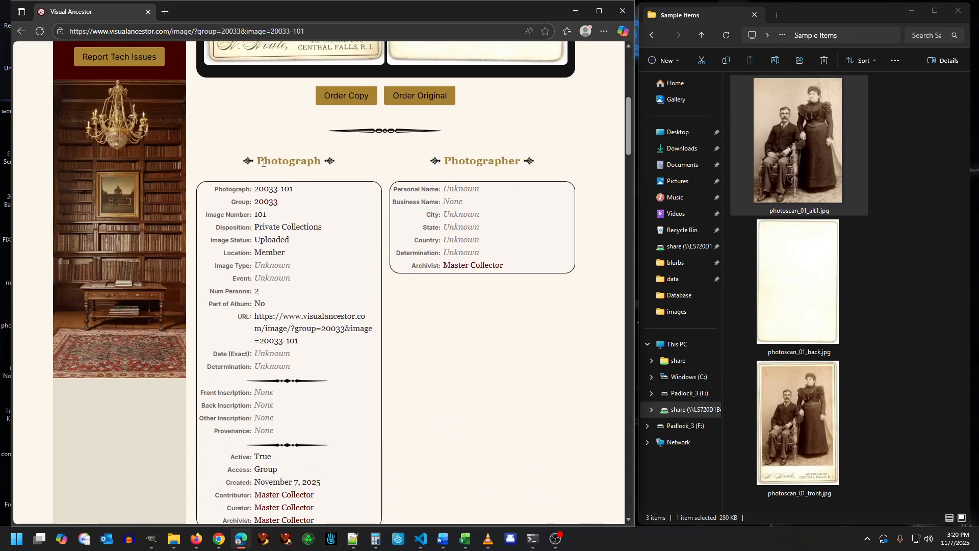
pyautogui.press('ctrl')
pyautogui.press('ctrl')
pyautogui.press('ctrl')
pyautogui.press('ctrl')
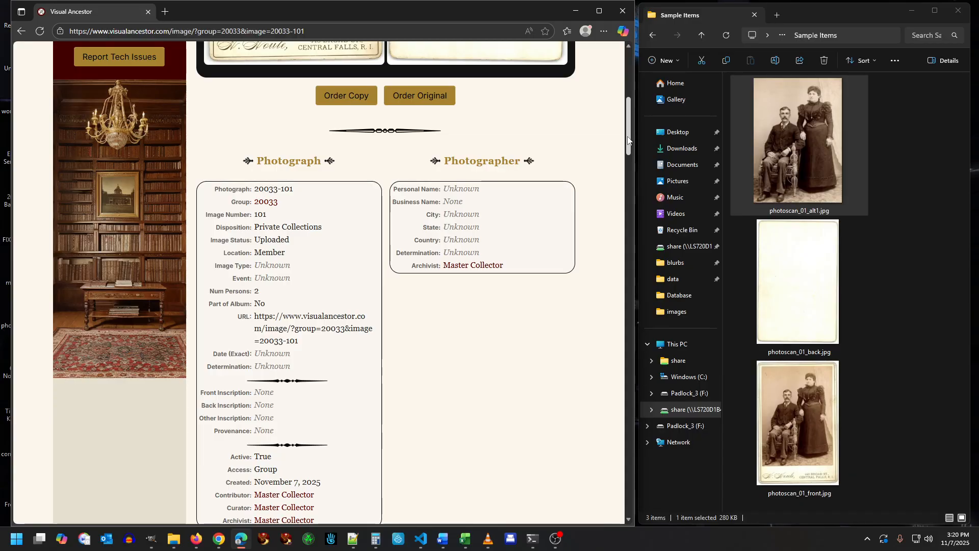
# - Review the comments, license and citation, facial recognition and additional views of photograph 20033-101
pyautogui.moveTo(629, 141); pyautogui.dragTo(627, 190)
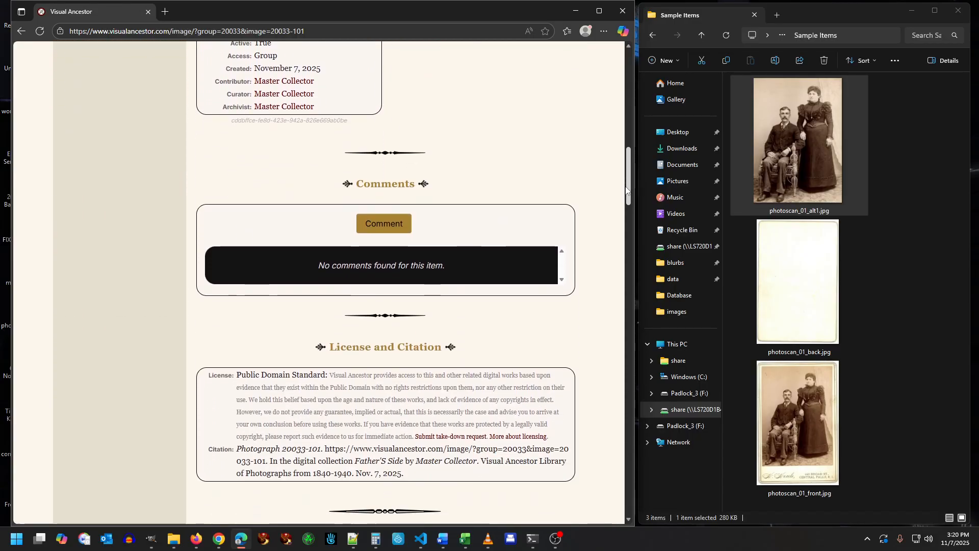
pyautogui.scroll(-3, 362, 169)
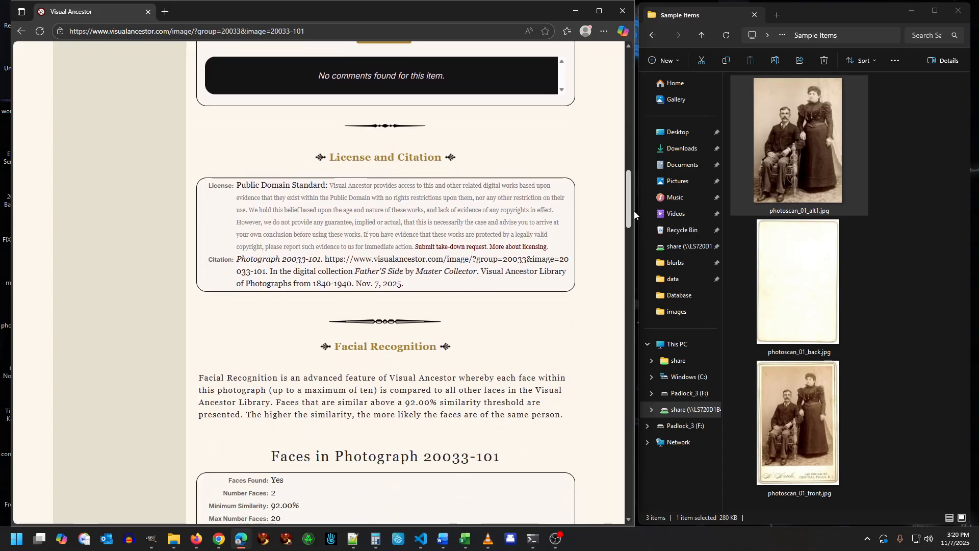
pyautogui.scroll(-3, 630, 213)
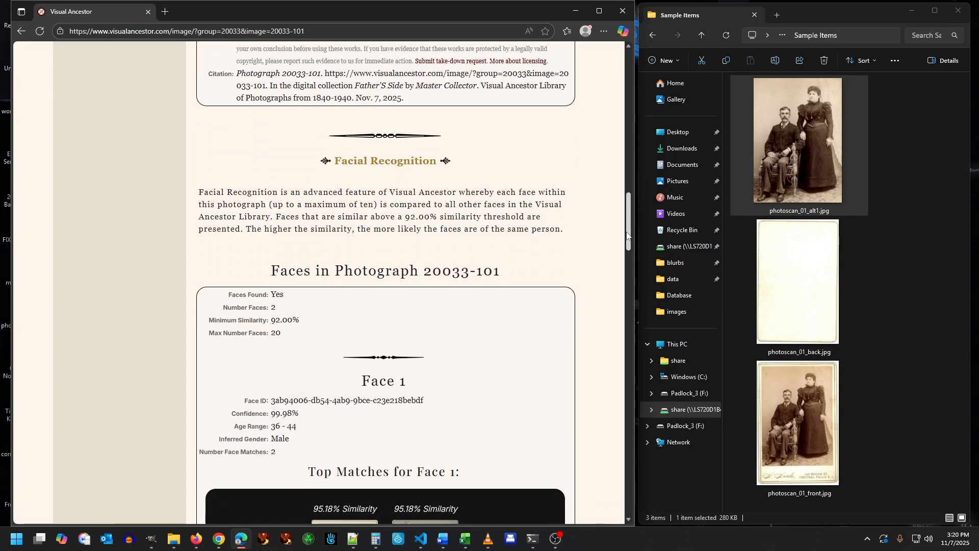
pyautogui.click(349, 298)
pyautogui.scroll(-3, 629, 222)
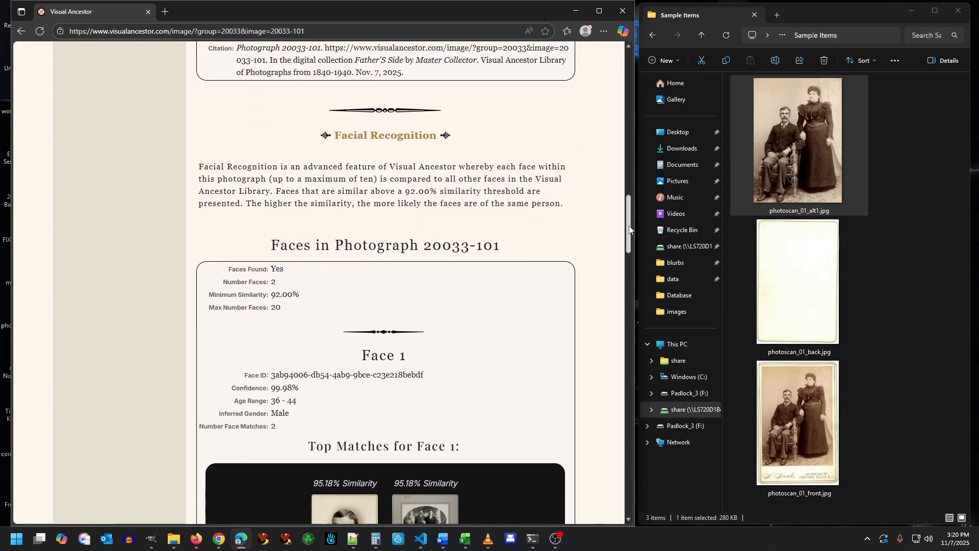
pyautogui.moveTo(628, 251); pyautogui.dragTo(618, 407)
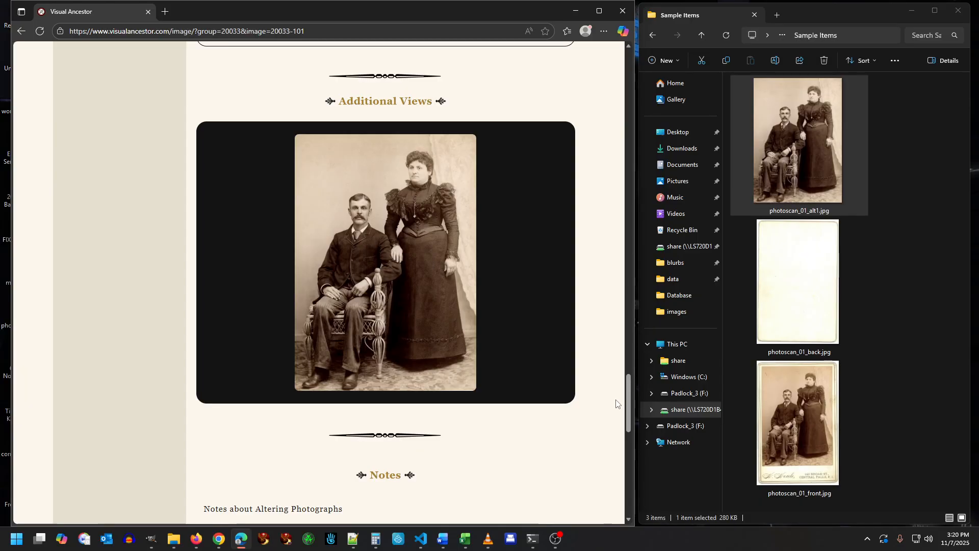
pyautogui.press('Home')
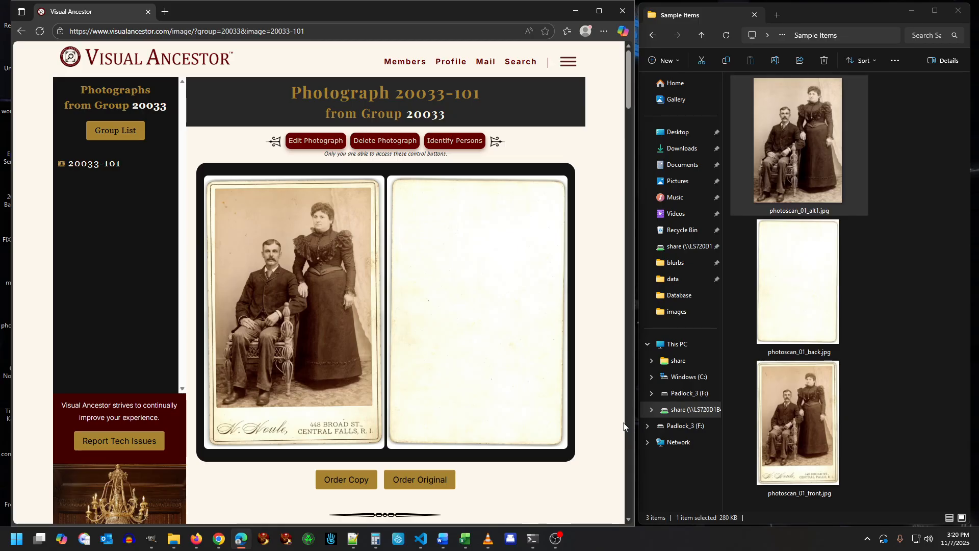
pyautogui.click(557, 540)
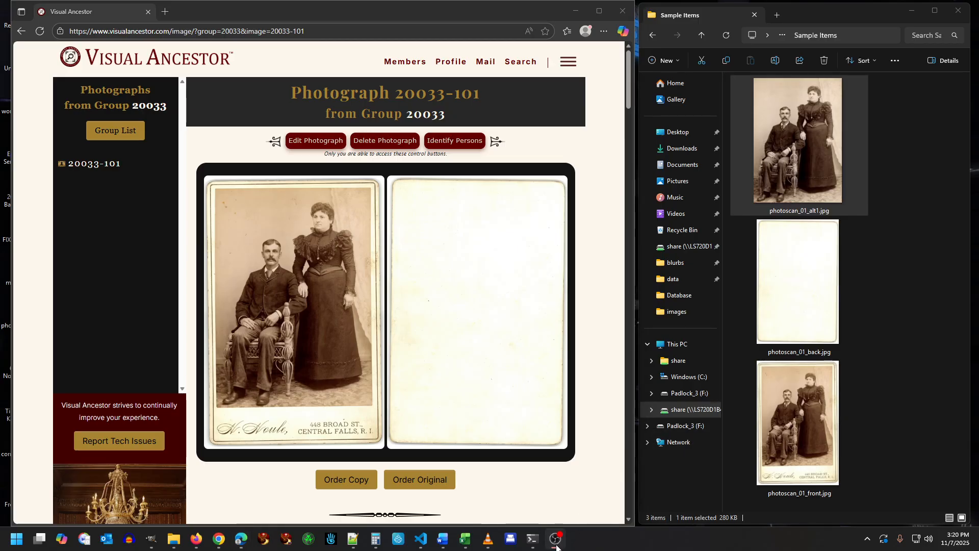